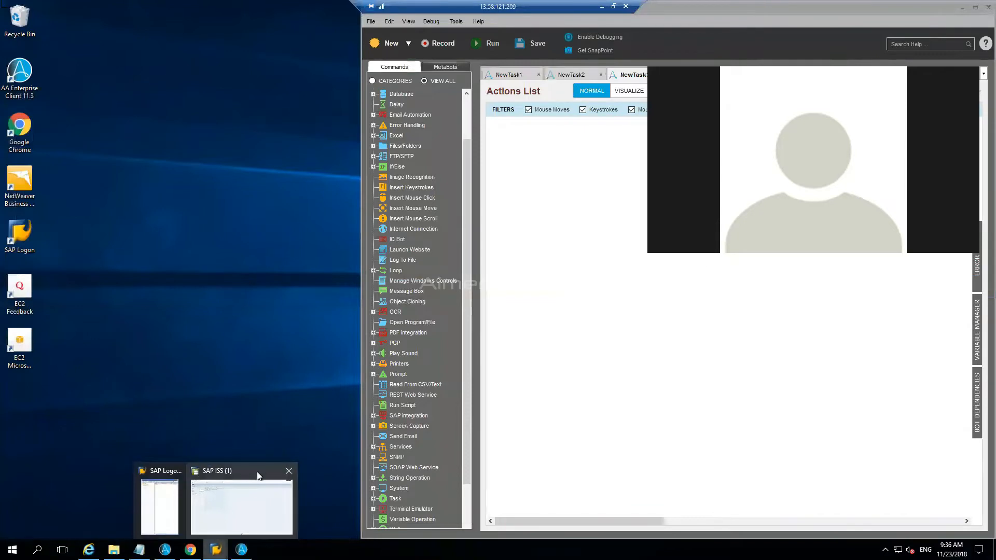
# Step: Close the open SAP ISS session window and bring the SAP Logon 740 window to the front
pyautogui.moveTo(278, 473)
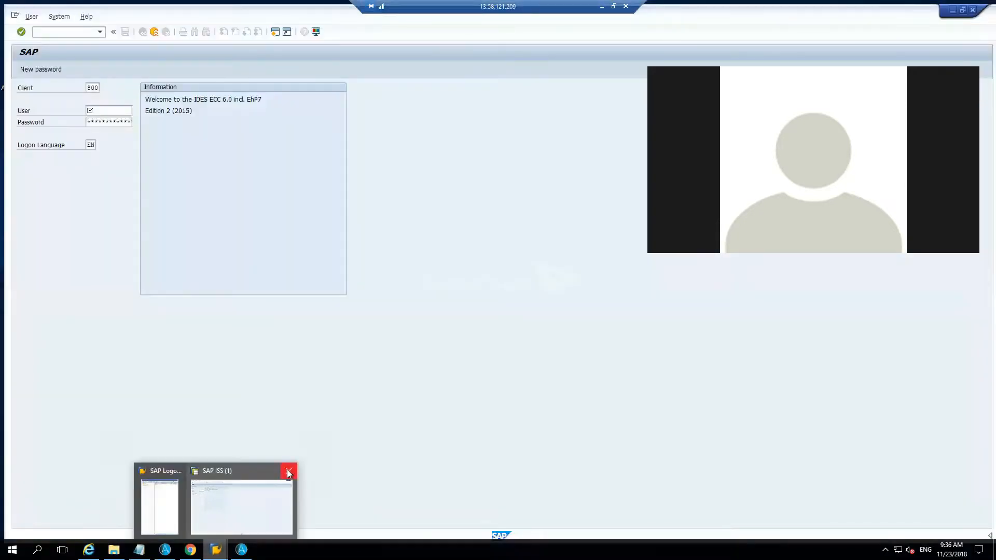
pyautogui.click(288, 471)
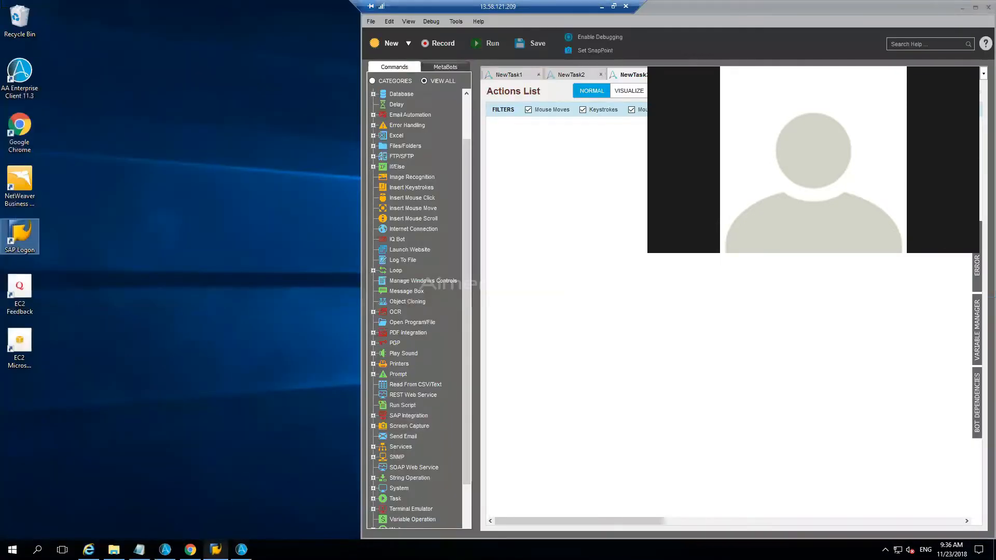
pyautogui.click(216, 549)
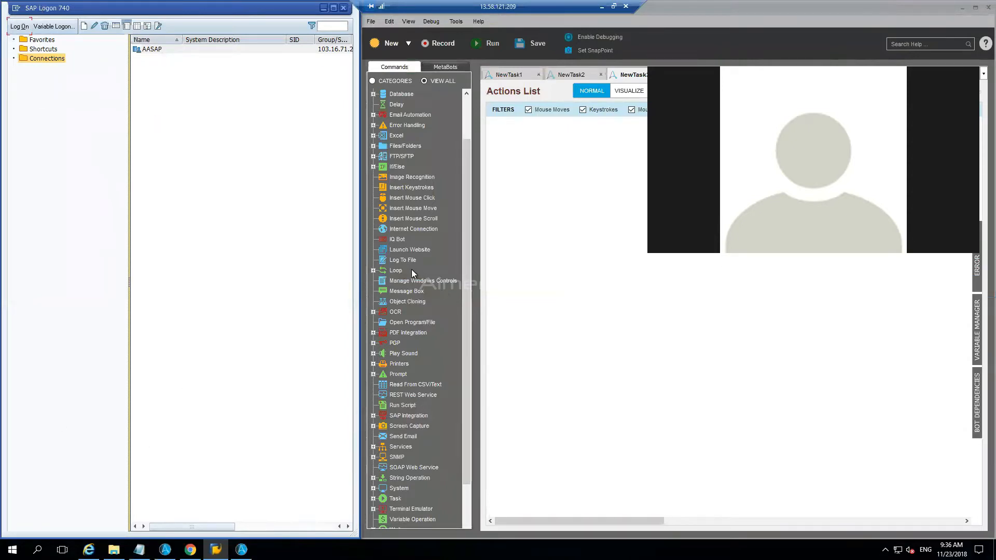
# Step: Add an Object Cloning command to the task and capture the AASAP connection list from the SAP Logon 740 window
pyautogui.moveTo(398, 303)
pyautogui.mouseDown()
pyautogui.moveTo(600, 249)
pyautogui.moveTo(538, 159)
pyautogui.moveTo(571, 189)
pyautogui.mouseUp()
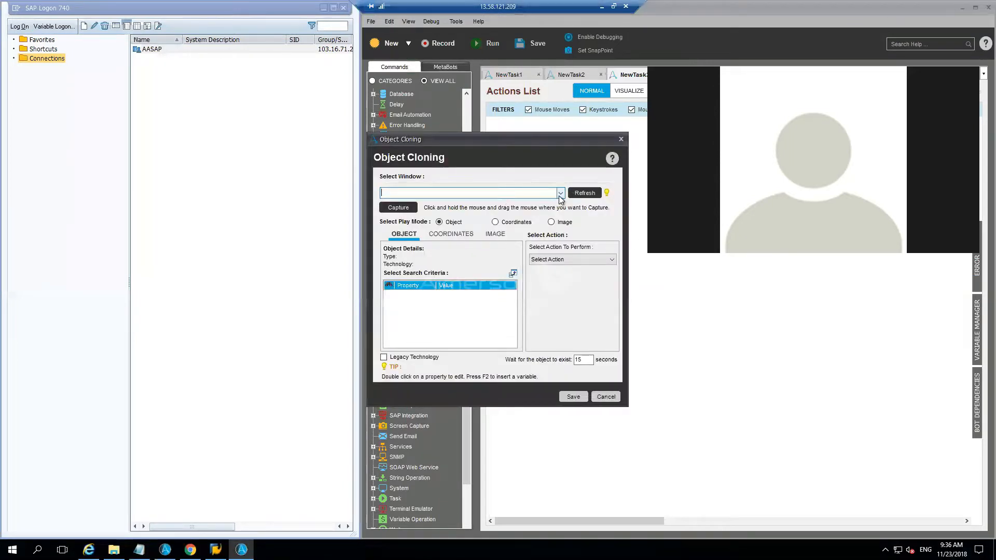
pyautogui.click(560, 194)
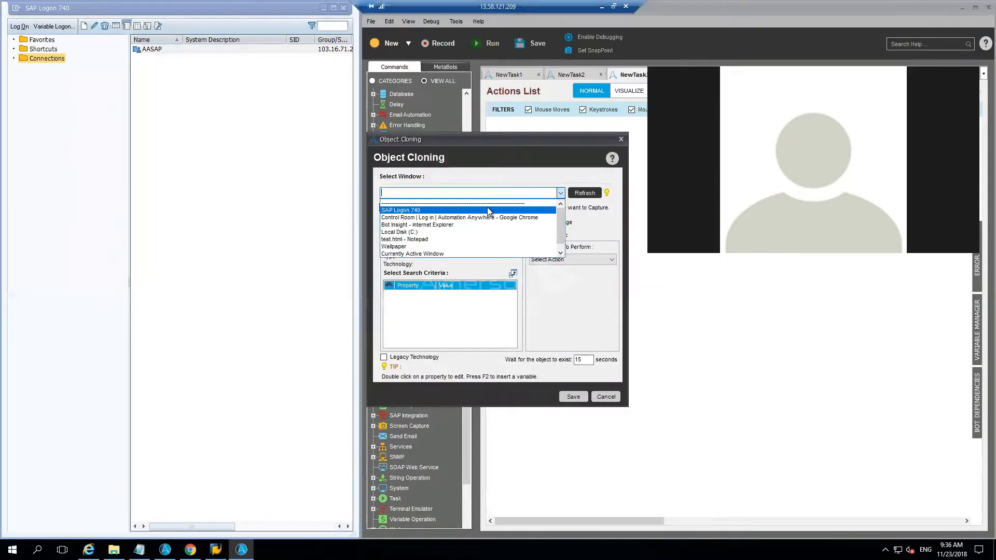
pyautogui.click(487, 210)
pyautogui.click(403, 207)
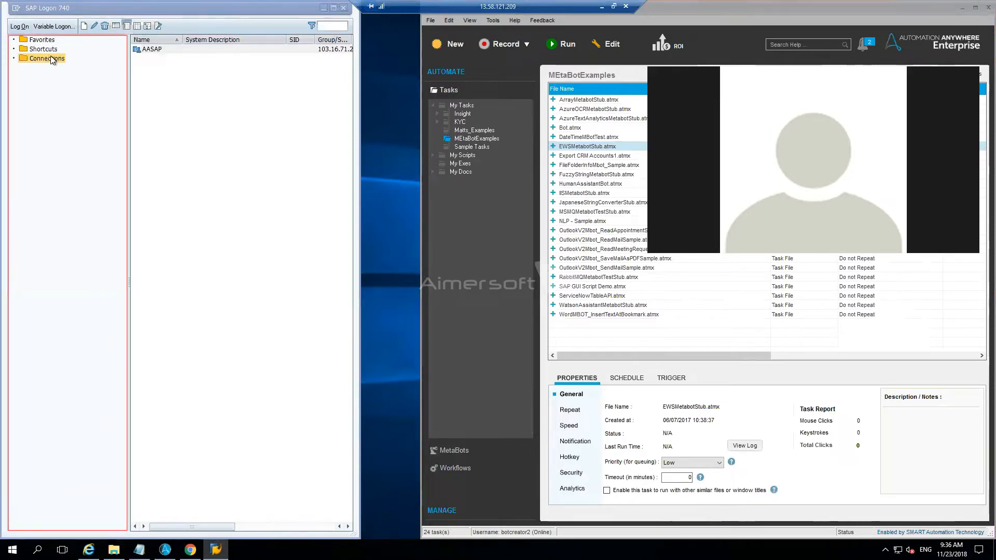
pyautogui.click(172, 48)
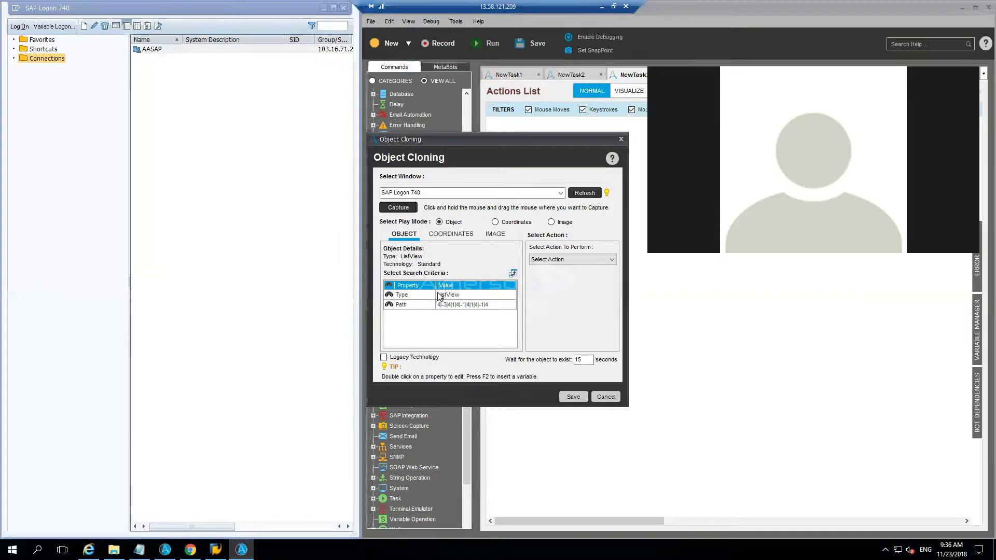
# Step: Replace the Path search criterion of the captured list with Item Name AASAP
pyautogui.click(388, 305)
pyautogui.click(513, 273)
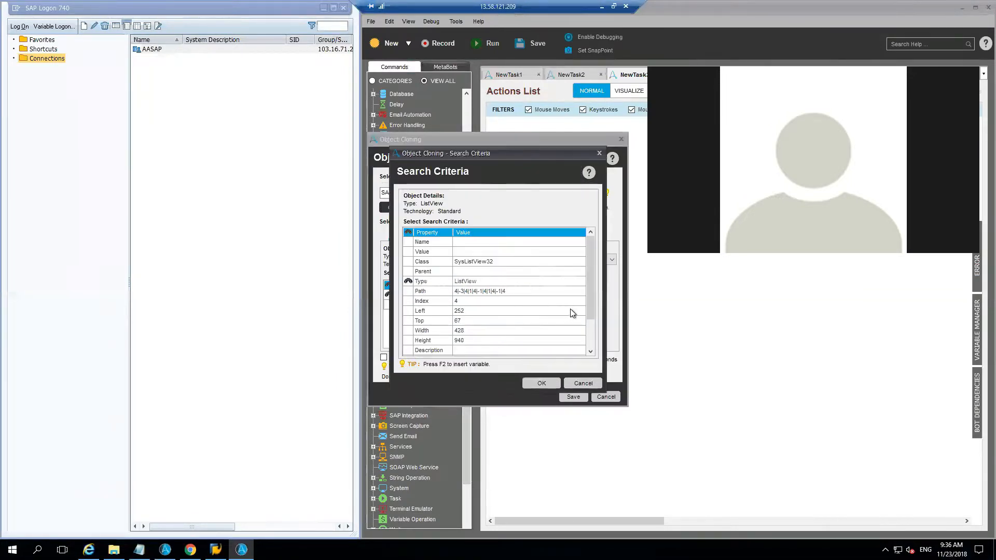
pyautogui.moveTo(590, 310); pyautogui.dragTo(590, 339)
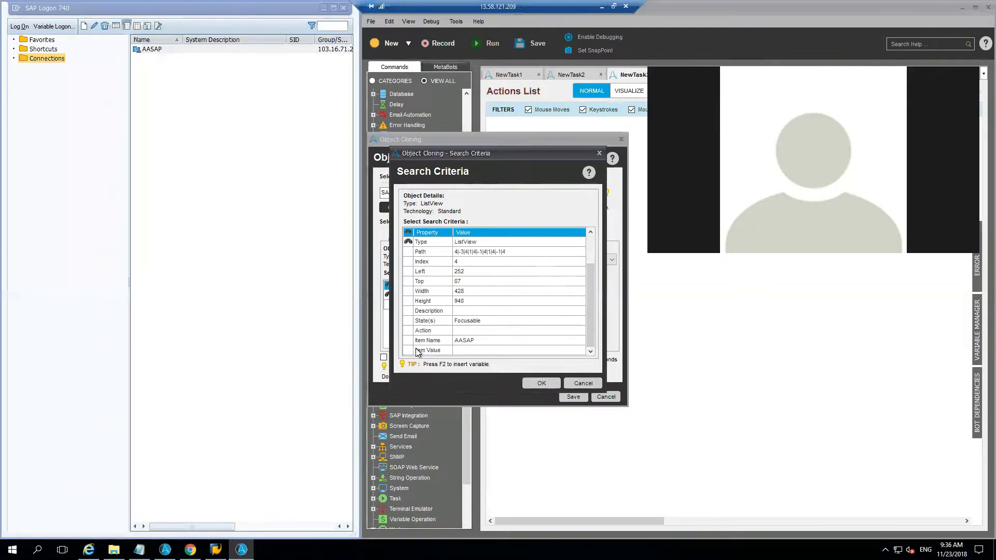
pyautogui.click(404, 341)
pyautogui.click(481, 340)
pyautogui.click(546, 381)
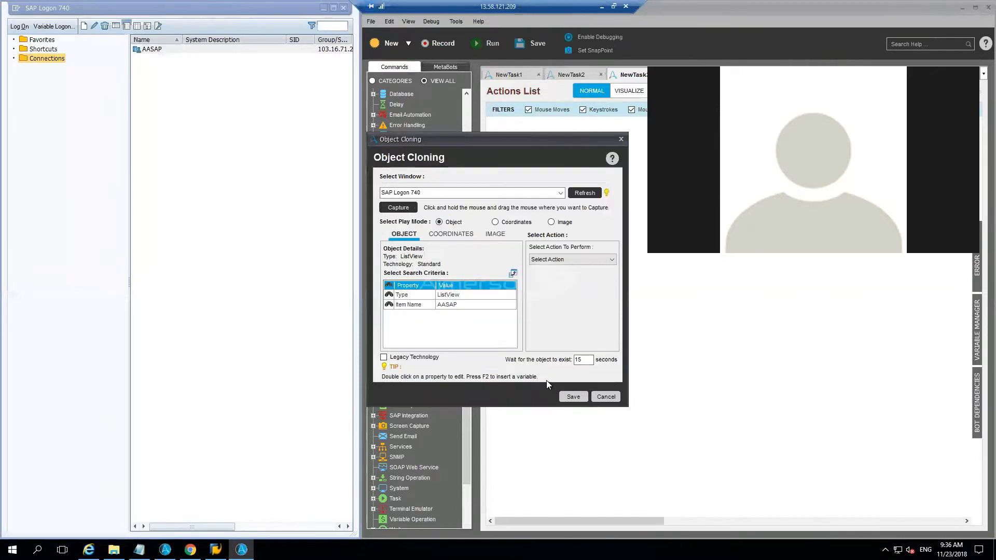
# Step: Set the cloned object's action to Left Click and save the Object Cloning command
pyautogui.click(570, 397)
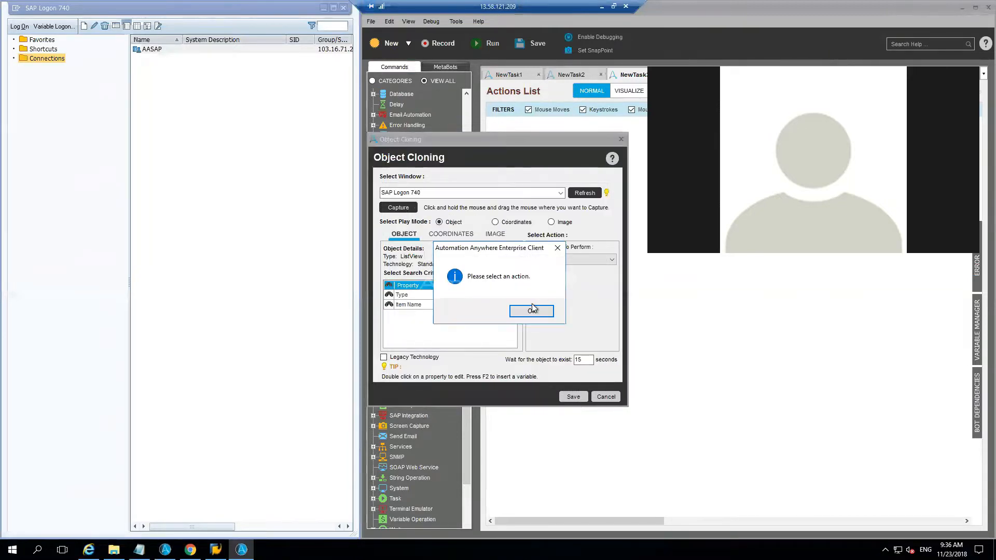
pyautogui.click(535, 309)
pyautogui.click(566, 260)
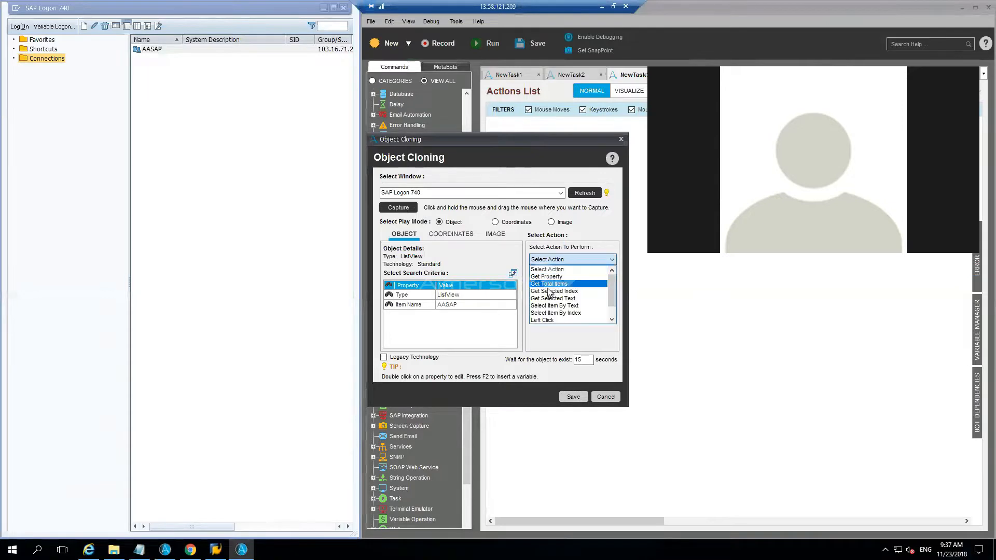
pyautogui.click(546, 320)
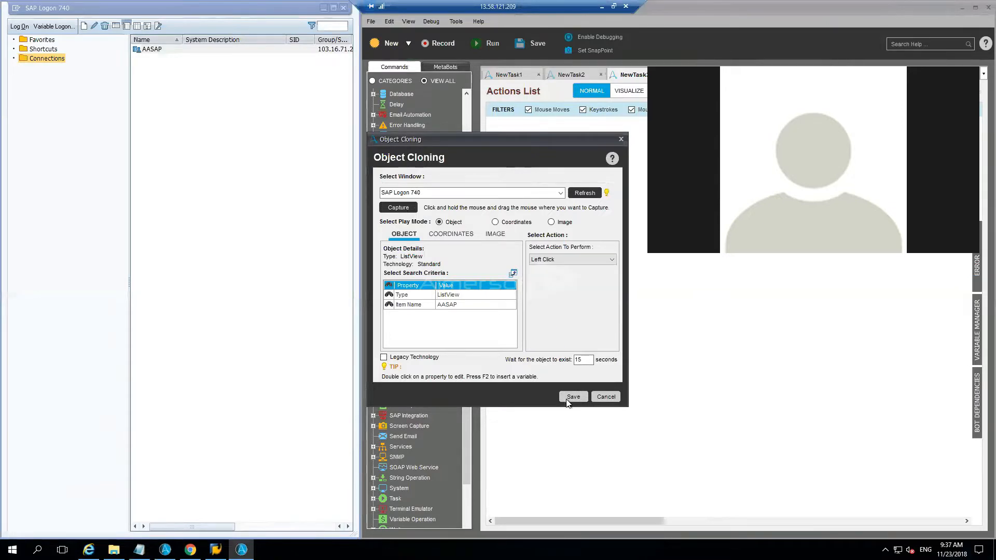
pyautogui.click(572, 397)
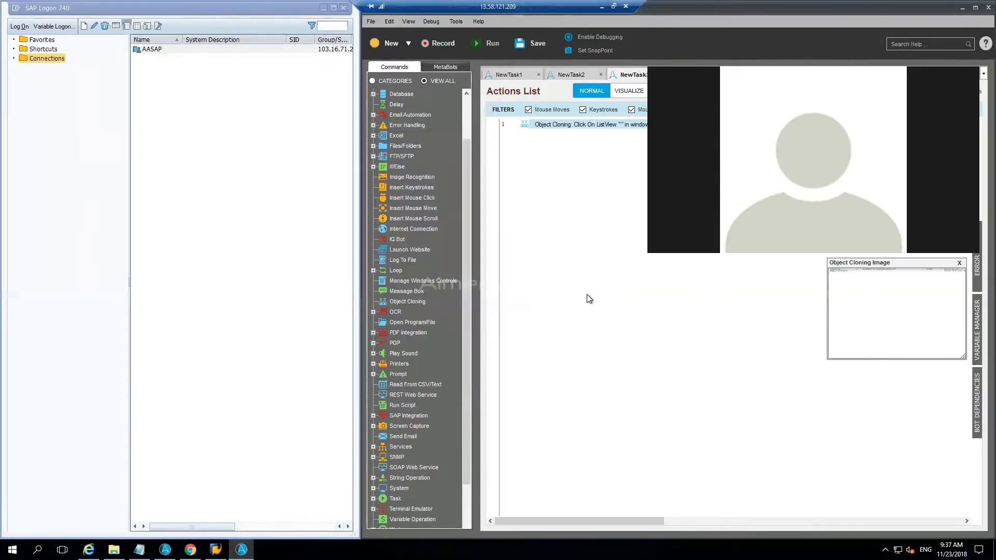
# Step: Duplicate the Object Cloning command in the actions list and open the copy for editing
pyautogui.hotkey('ctrl', 'v')
pyautogui.doubleClick(579, 134)
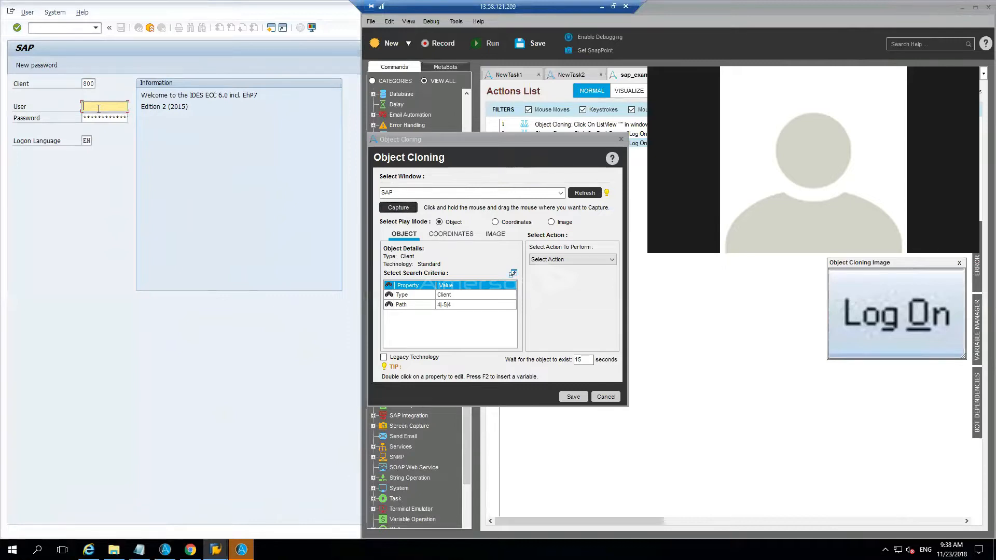
pyautogui.click(606, 397)
# Step: Open SAP's Script Recording and Playback tool to check that it is available, and close it
pyautogui.click(312, 28)
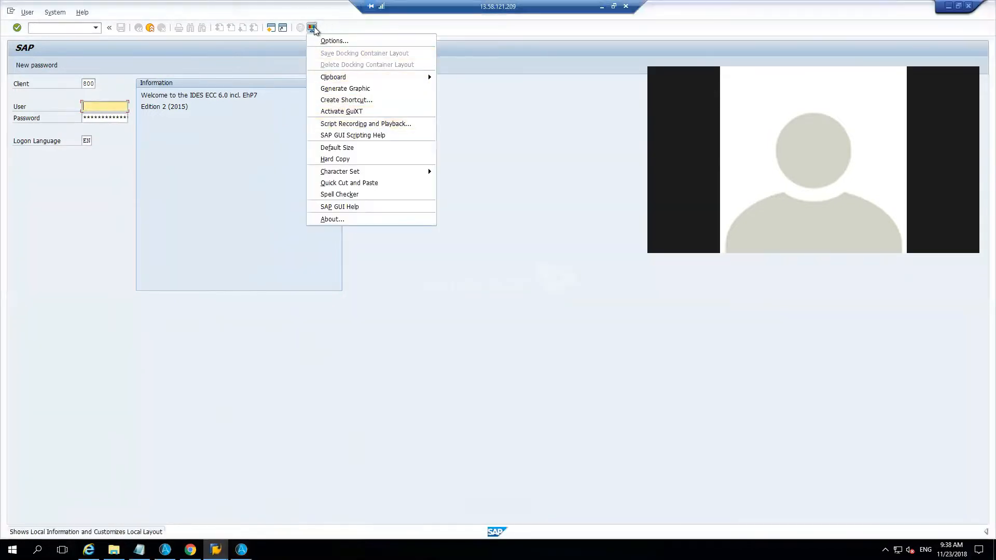
pyautogui.click(352, 125)
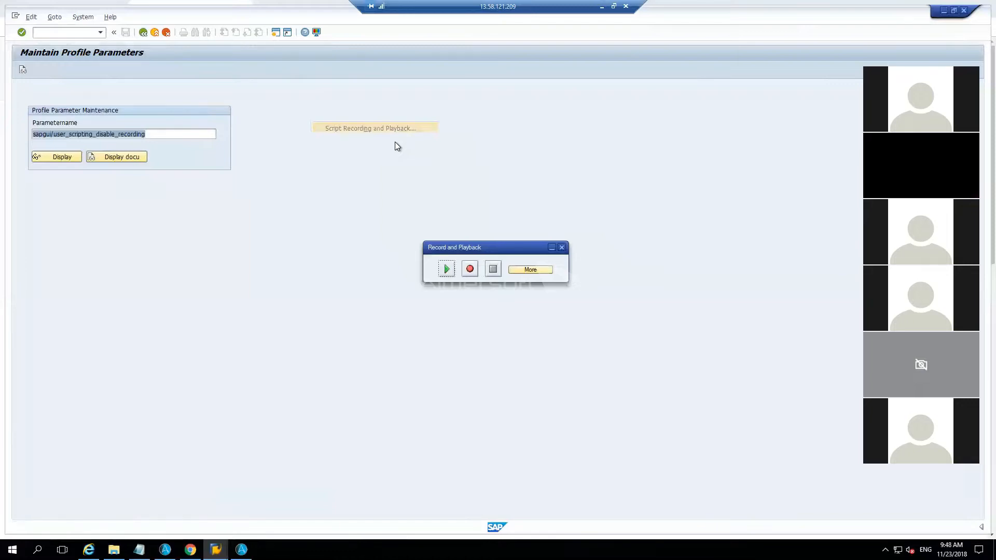
pyautogui.click(560, 247)
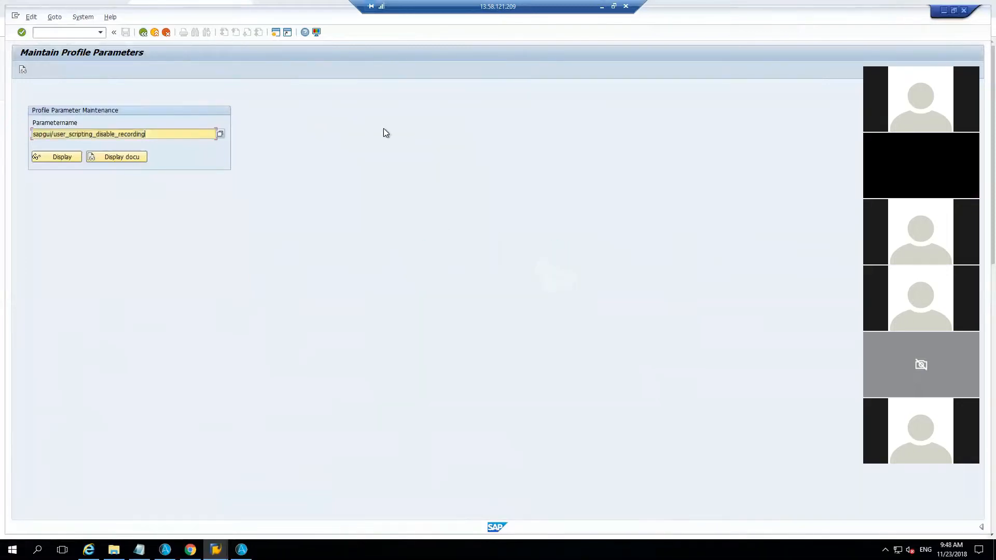
# Step: Make sure Enable scripting is switched on in the SAP GUI scripting options and confirm the settings
pyautogui.click(317, 33)
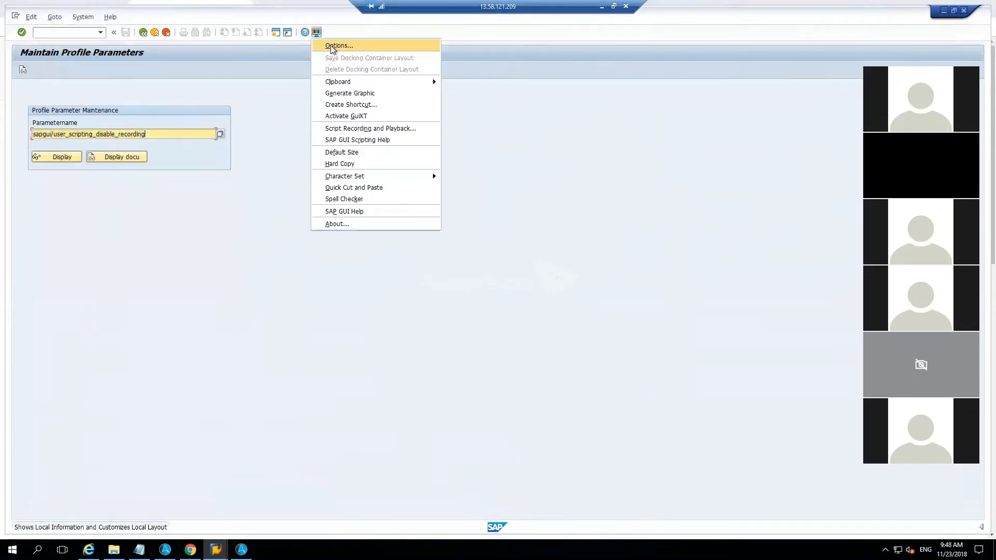
pyautogui.click(332, 46)
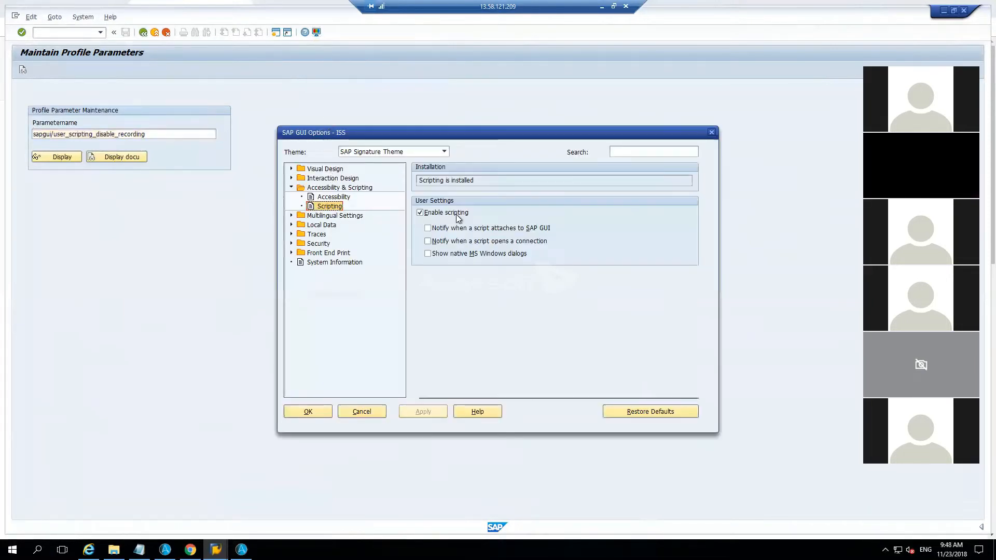
pyautogui.click(435, 215)
pyautogui.click(435, 215)
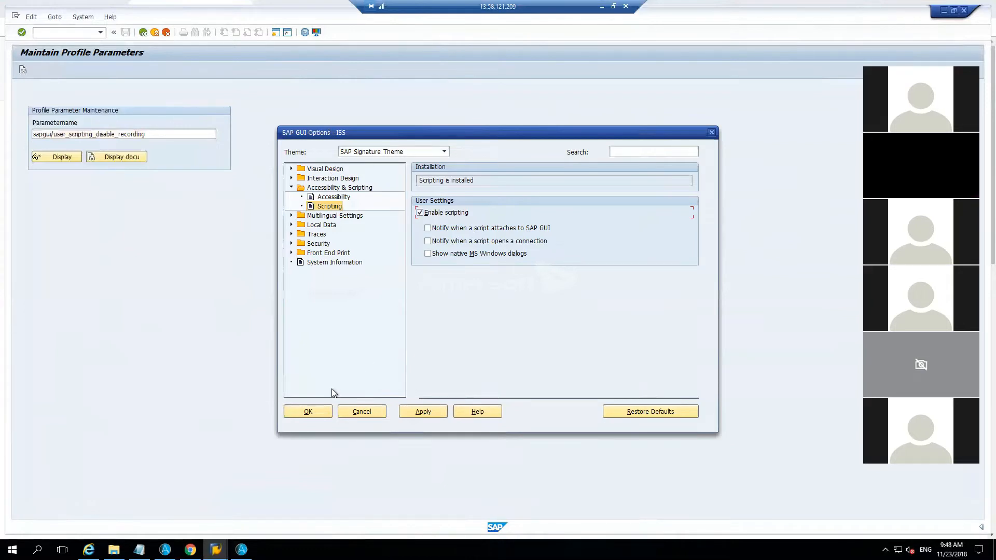
pyautogui.click(299, 413)
# Step: Run transaction /nrz11 and display the details of the profile parameter sapgui/user_scripting
pyautogui.click(54, 29)
pyautogui.write('/nrz11')
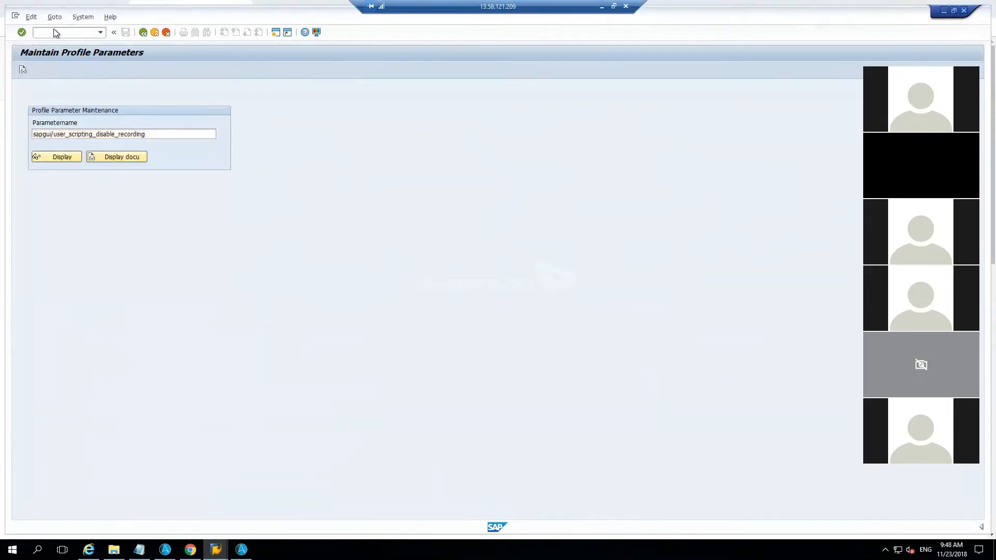
pyautogui.press('Return')
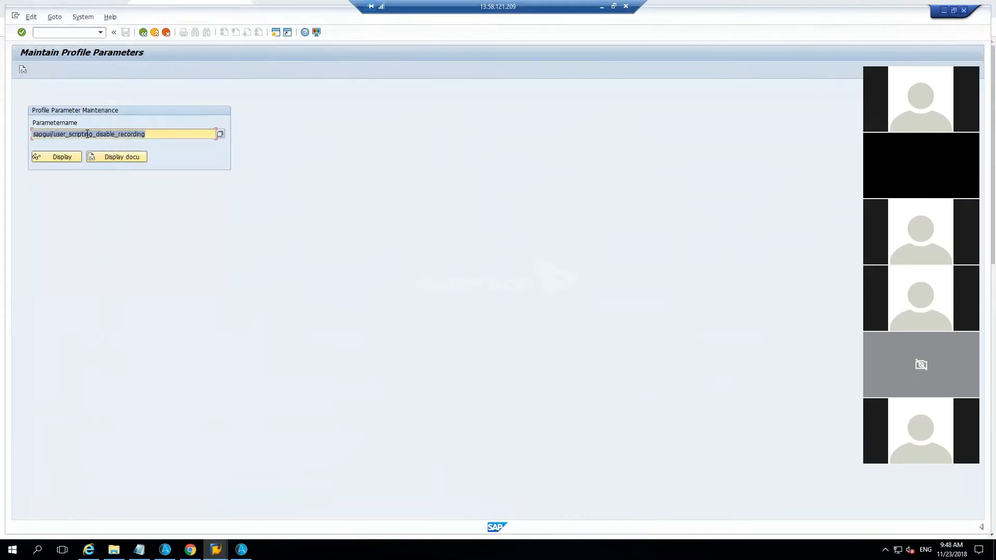
pyautogui.moveTo(91, 134); pyautogui.dragTo(247, 151)
pyautogui.press('BackSpace')
pyautogui.click(65, 157)
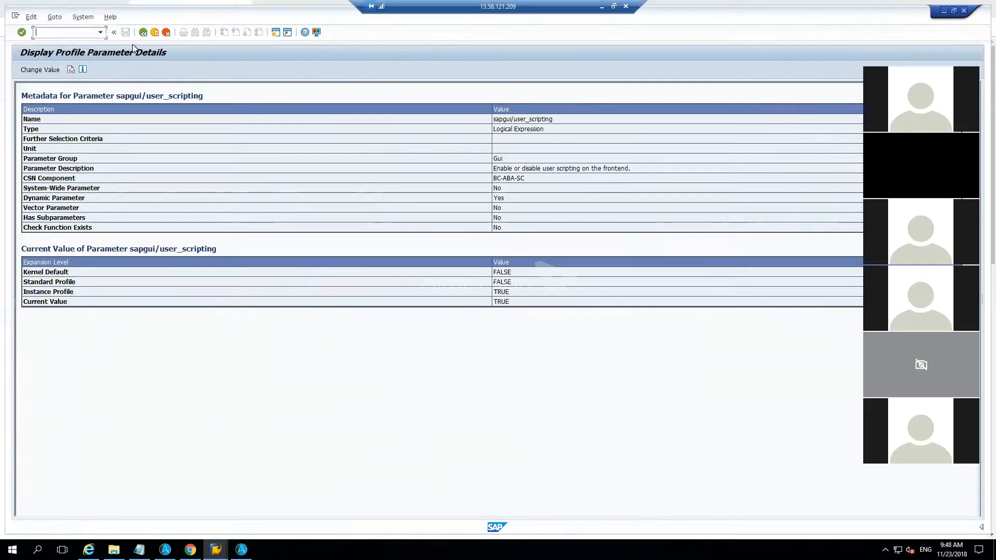
# Step: Go back to the parameter entry and display the details of sapgui/user_scripting_disable_recording
pyautogui.click(143, 33)
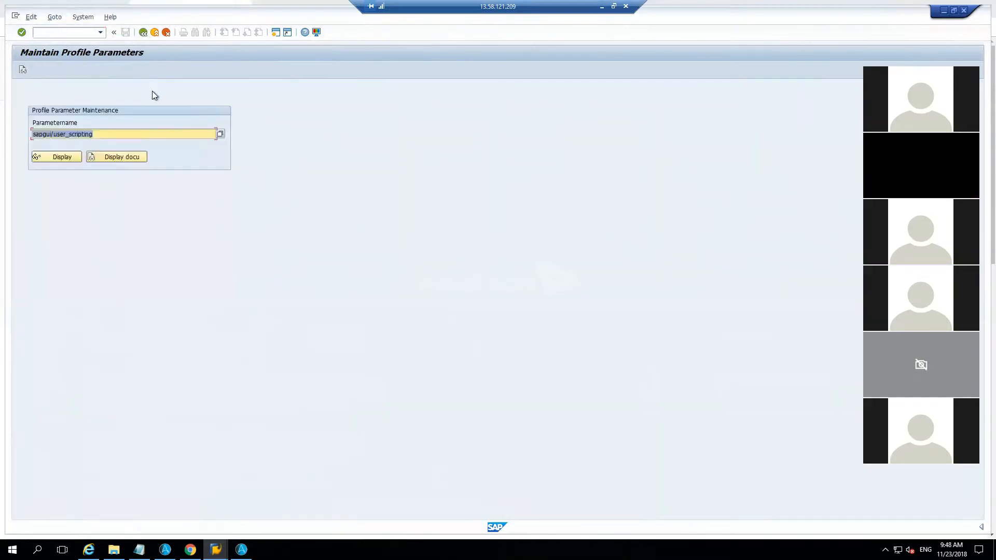
pyautogui.click(163, 132)
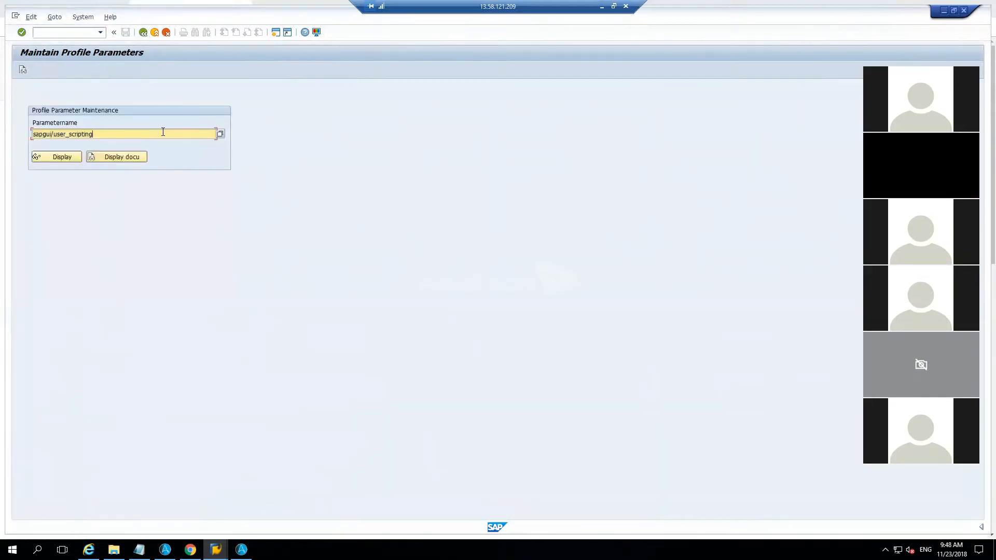
pyautogui.write('_disable_recording')
pyautogui.click(70, 158)
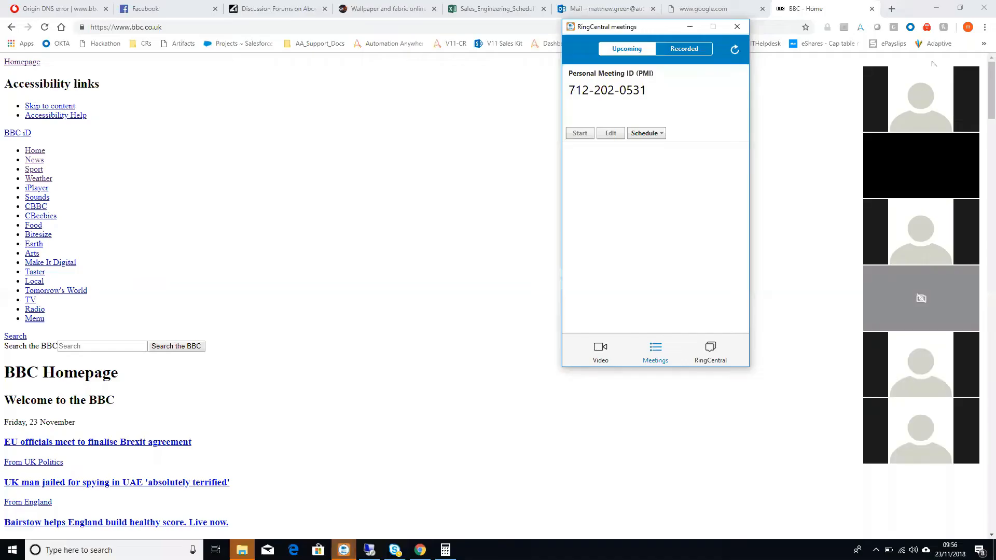
# Step: Clear the meetings window, return to the remote desktop session and bring the Automation Anywhere task editor to the front
pyautogui.click(932, 61)
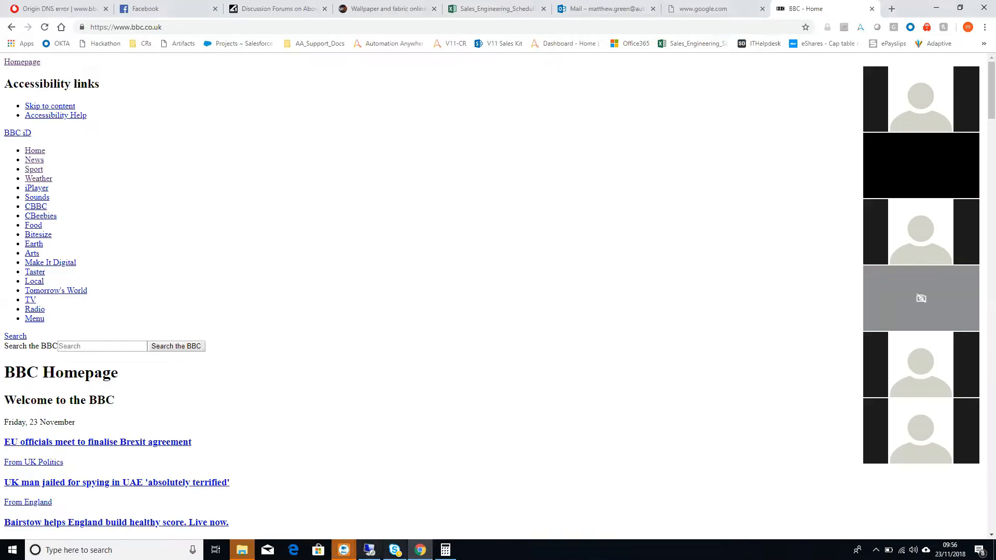
pyautogui.click(370, 549)
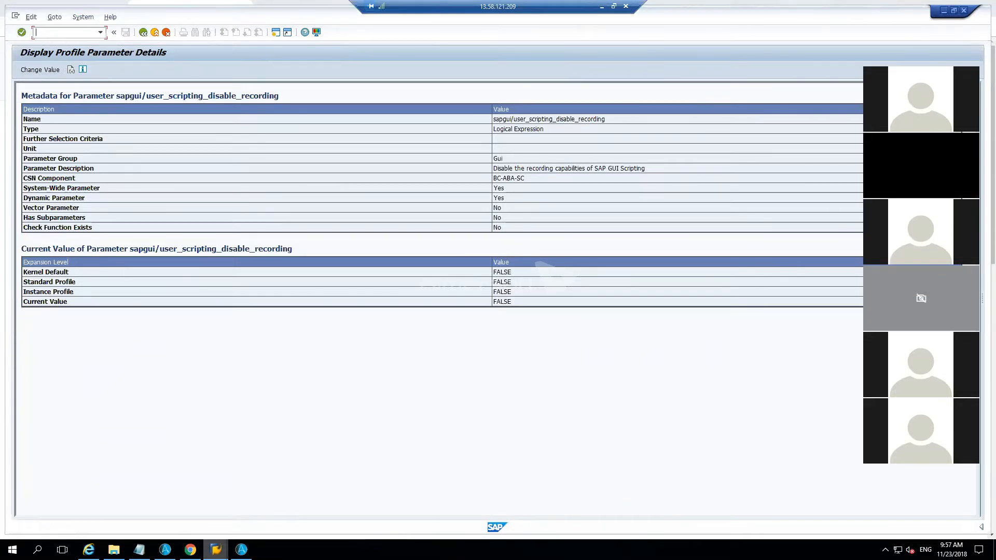
pyautogui.moveTo(242, 550)
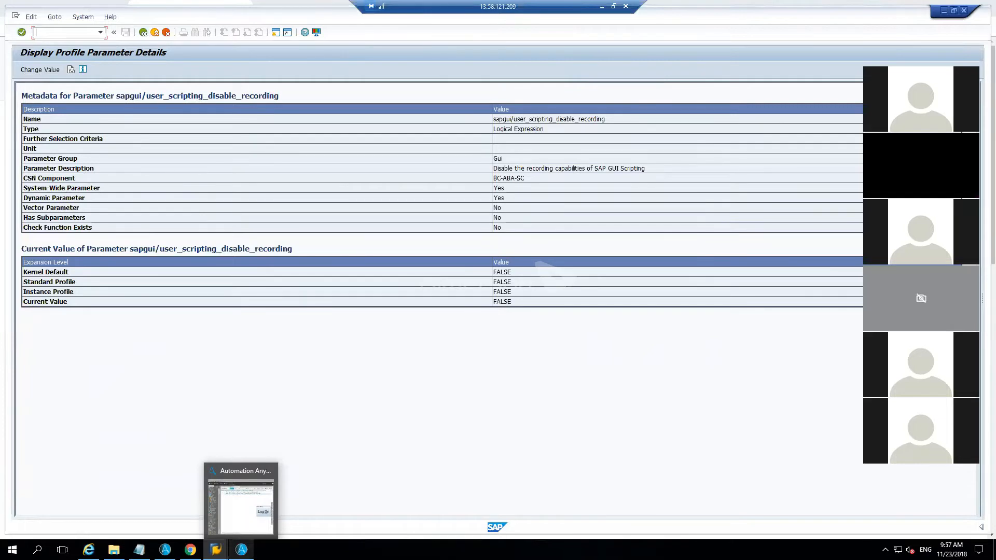
pyautogui.click(232, 521)
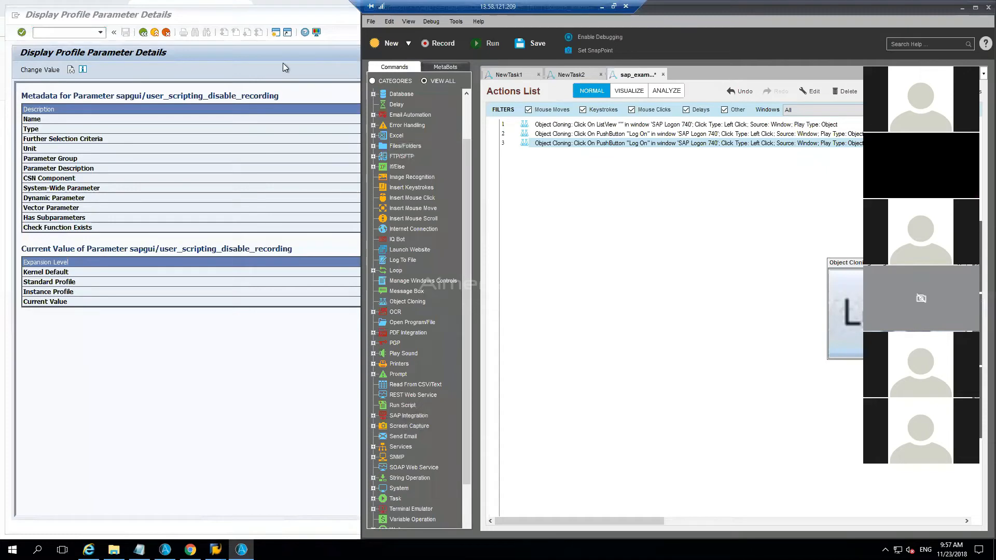
# Step: Leave the profile parameter display and log off from the SAP session
pyautogui.click(143, 33)
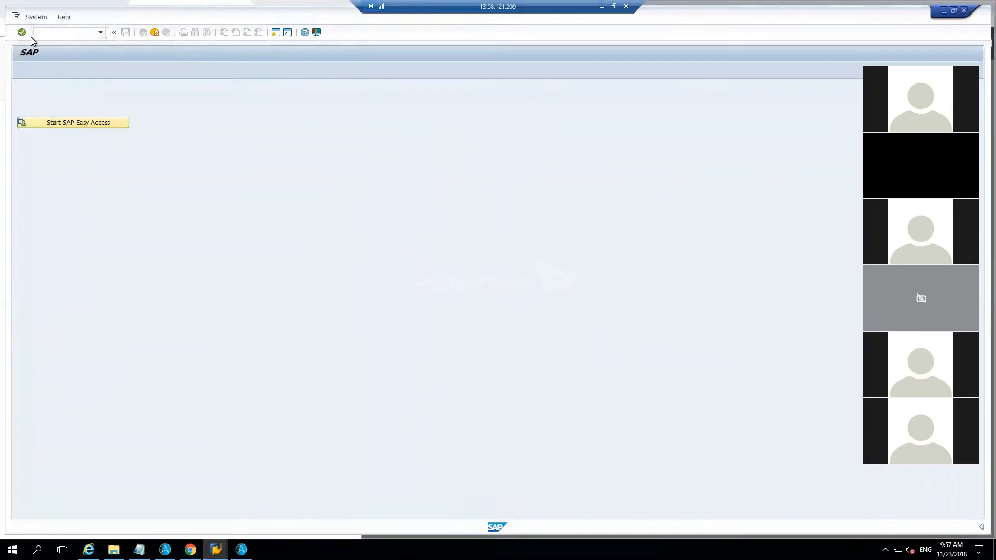
pyautogui.click(114, 33)
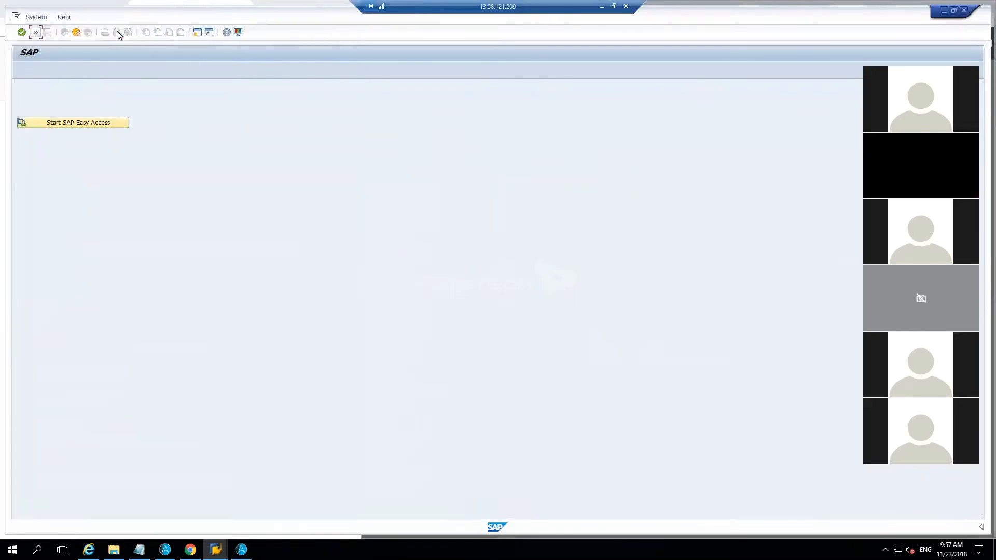
pyautogui.click(963, 11)
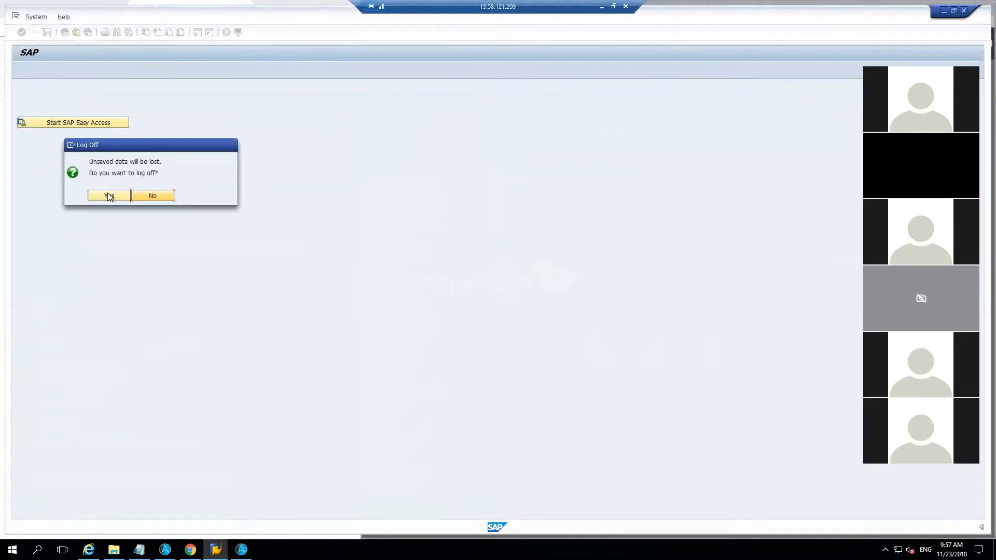
pyautogui.click(109, 196)
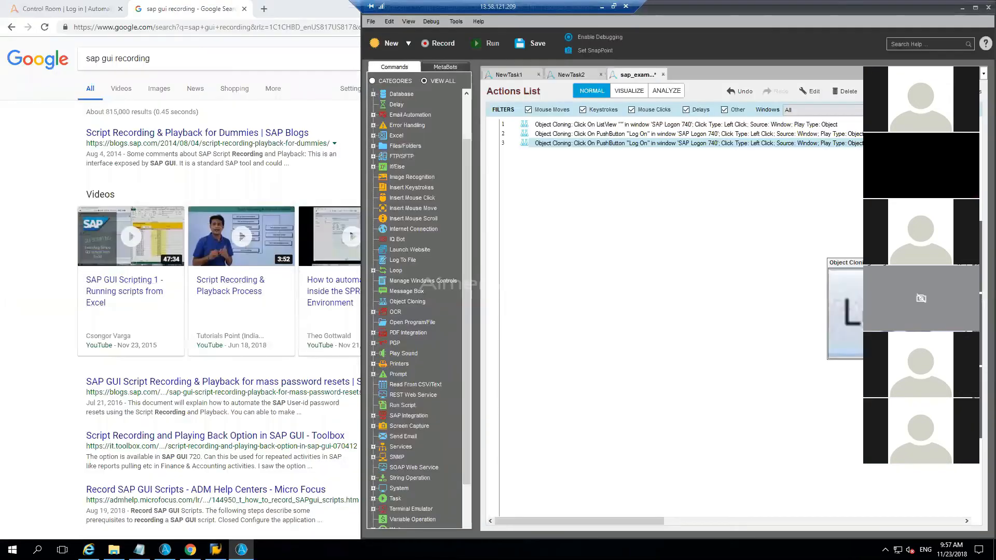
# Step: Open the AASAP connection from SAP Logon and expand the command field in SAP Easy Access
pyautogui.click(216, 549)
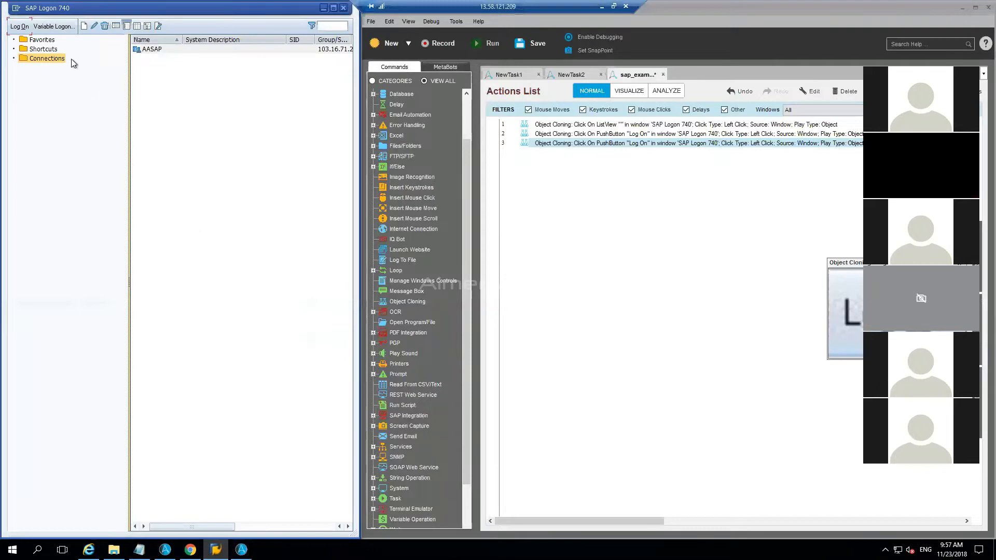
pyautogui.click(145, 50)
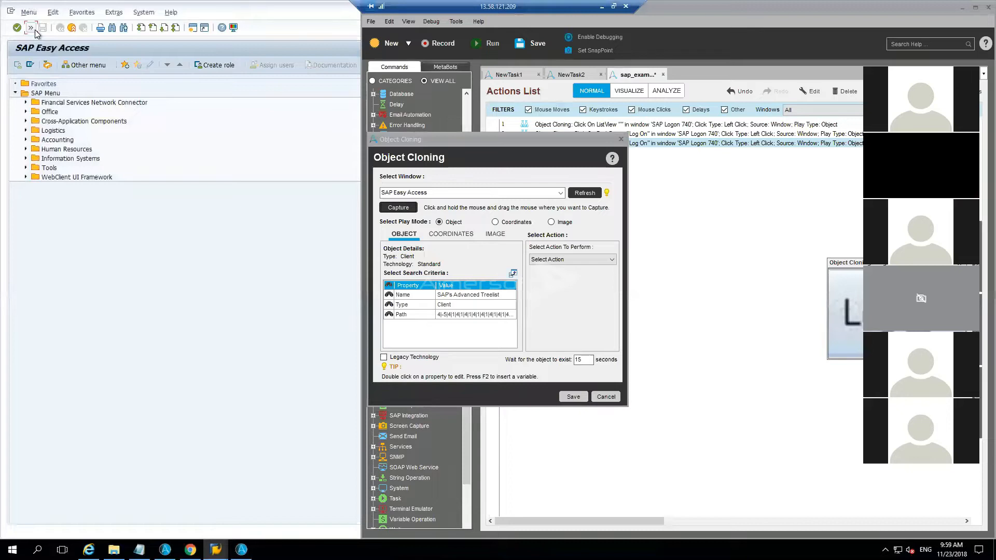
pyautogui.click(34, 29)
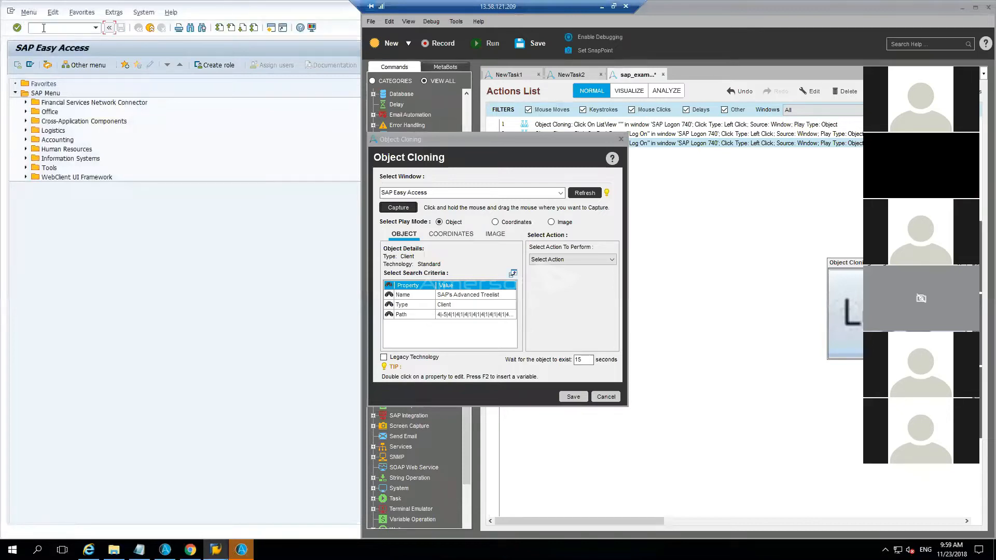
# Step: Capture the command field of the SAP Easy Access window with Object Cloning
pyautogui.moveTo(396, 210); pyautogui.dragTo(62, 26)
pyautogui.moveTo(401, 210)
pyautogui.mouseDown()
pyautogui.moveTo(120, 89)
pyautogui.moveTo(18, 28)
pyautogui.mouseUp()
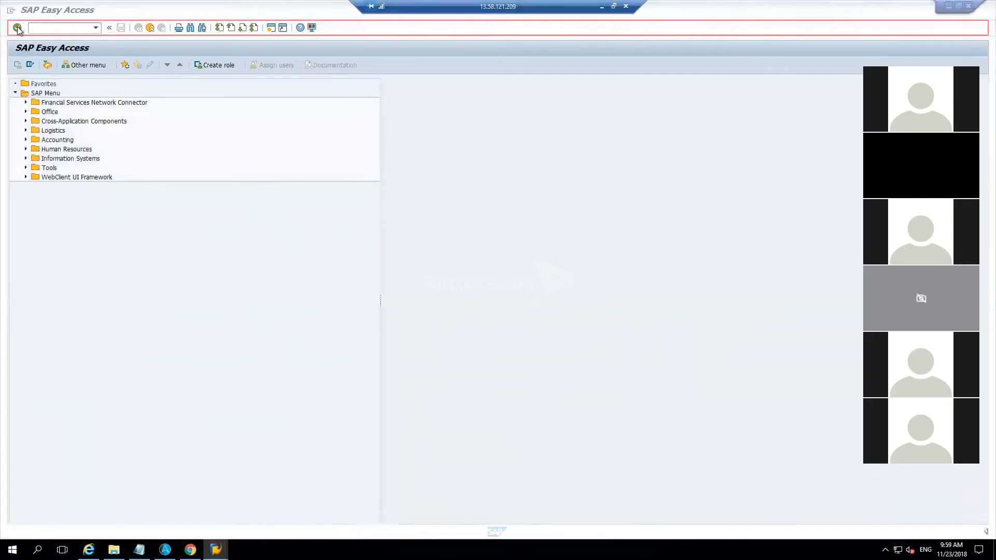
pyautogui.moveTo(18, 27); pyautogui.dragTo(49, 28)
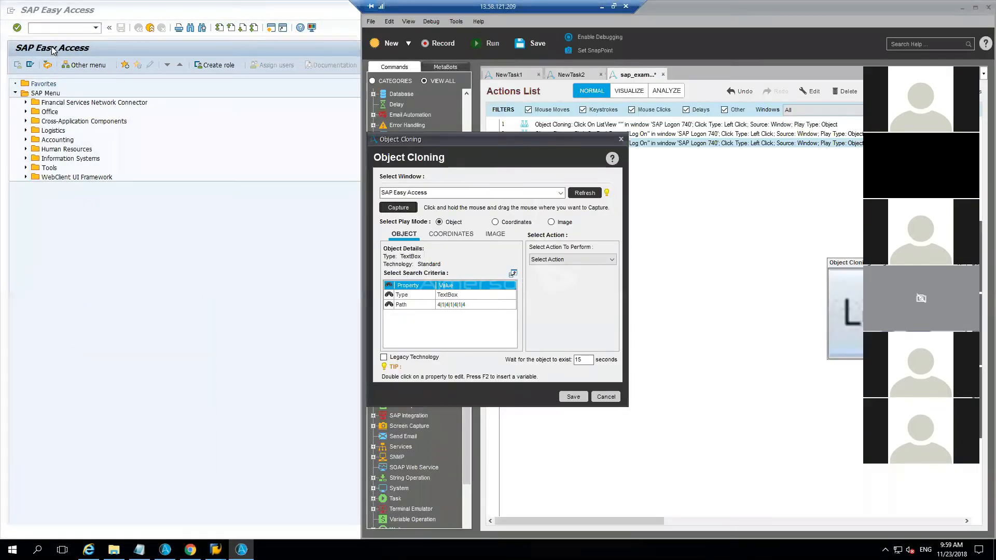
# Step: Run transaction rz11 in SAP Easy Access
pyautogui.click(82, 29)
pyautogui.write('rz')
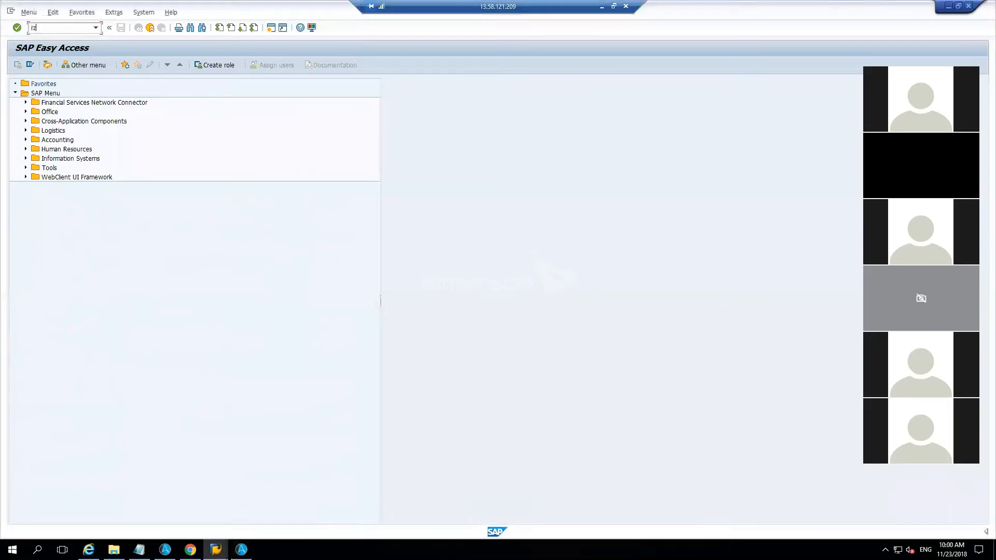
pyautogui.write('11')
pyautogui.press('Return')
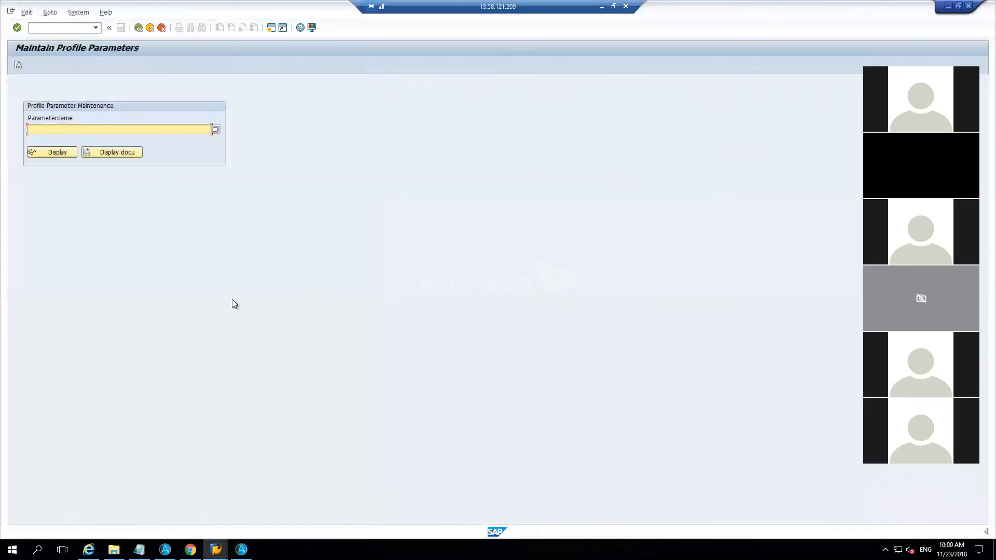
# Step: Try to capture the Parametername field of the Maintain Profile Parameters window with Object Cloning, and close the dialog without saving
pyautogui.click(241, 549)
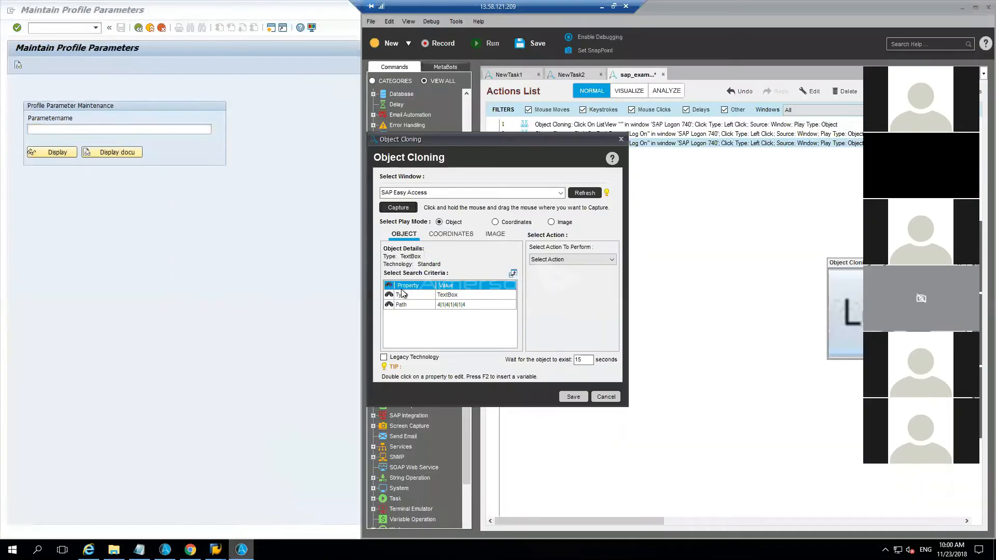
pyautogui.click(398, 208)
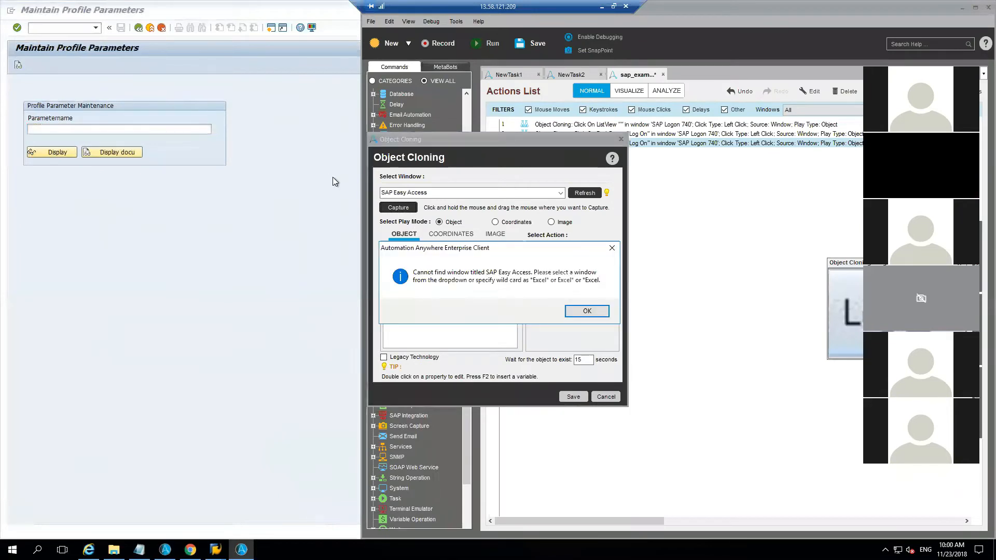
pyautogui.click(572, 310)
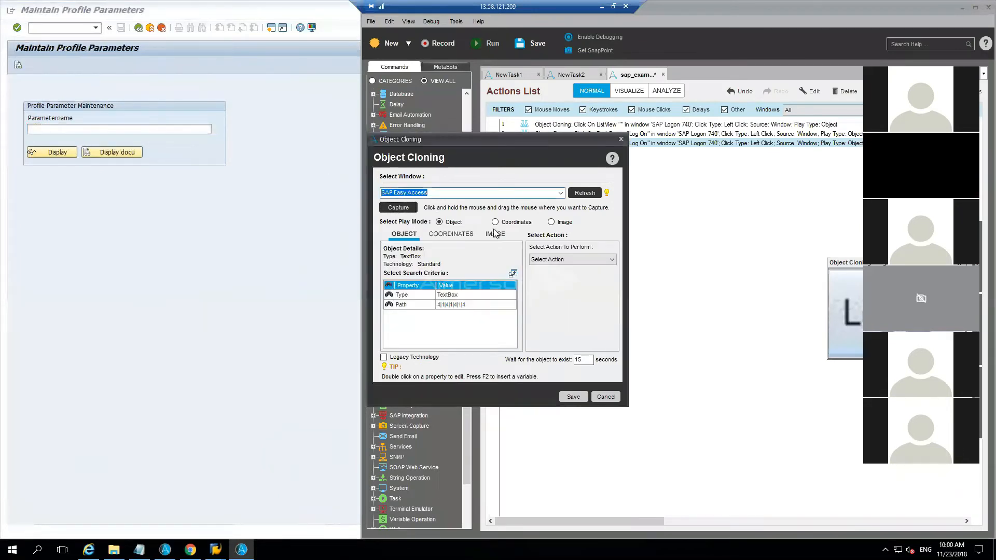
pyautogui.click(560, 192)
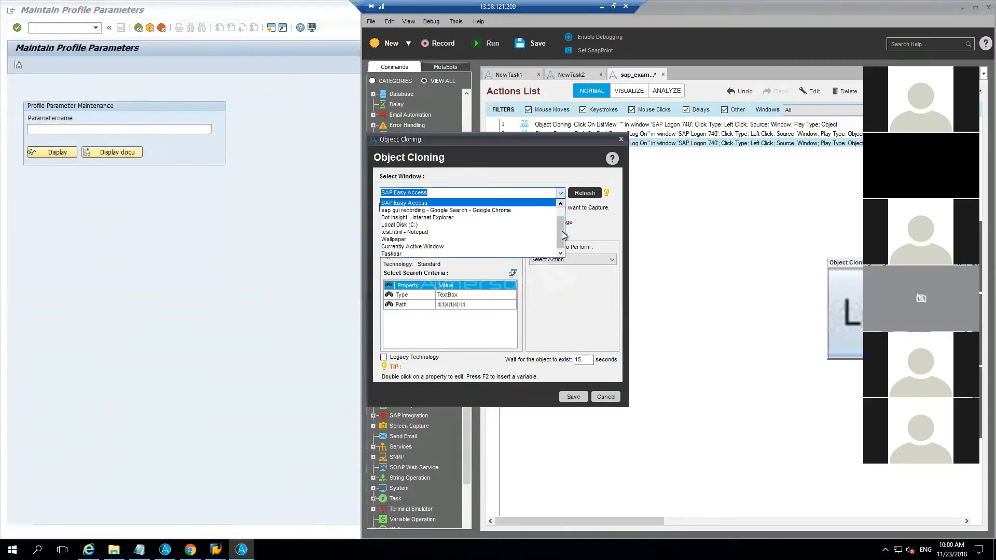
pyautogui.moveTo(564, 237)
pyautogui.mouseDown()
pyautogui.moveTo(562, 227)
pyautogui.moveTo(561, 250)
pyautogui.mouseUp()
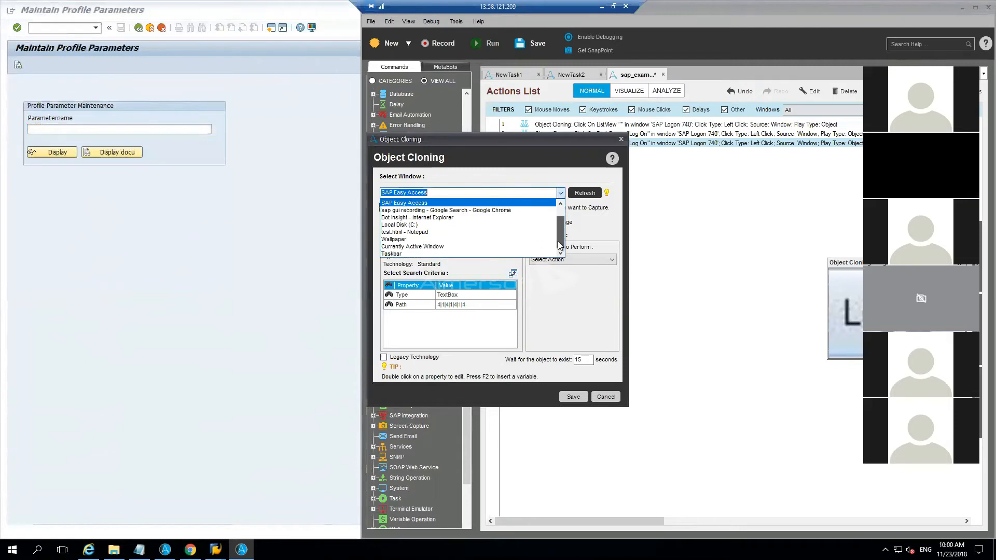
pyautogui.click(580, 194)
pyautogui.click(560, 193)
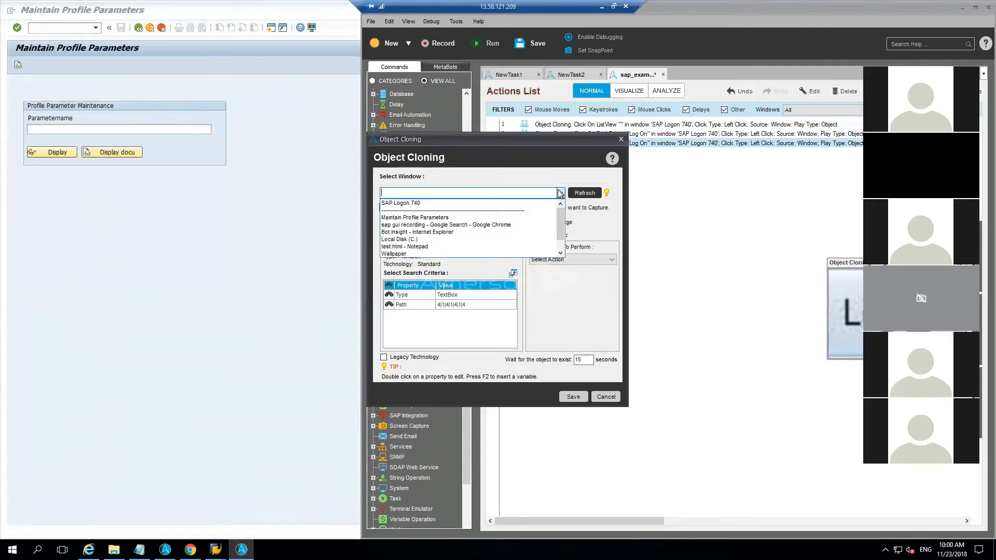
pyautogui.click(514, 217)
pyautogui.moveTo(388, 211); pyautogui.dragTo(187, 128)
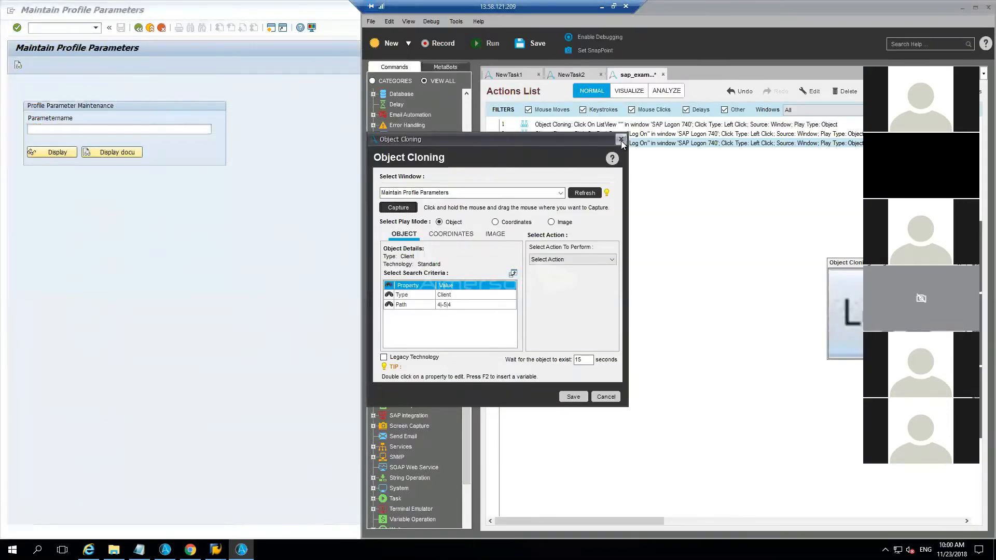
pyautogui.click(620, 140)
# Step: Add the ConnectOnExistingSession(0) logic from SAP_Metabot.mbot to the task's actions list
pyautogui.click(449, 67)
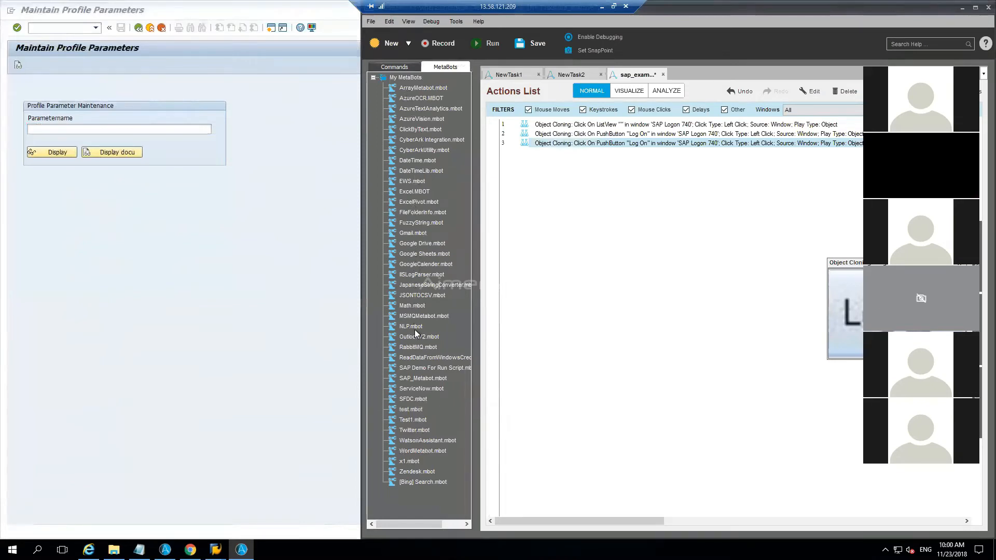
pyautogui.moveTo(445, 377); pyautogui.dragTo(597, 280)
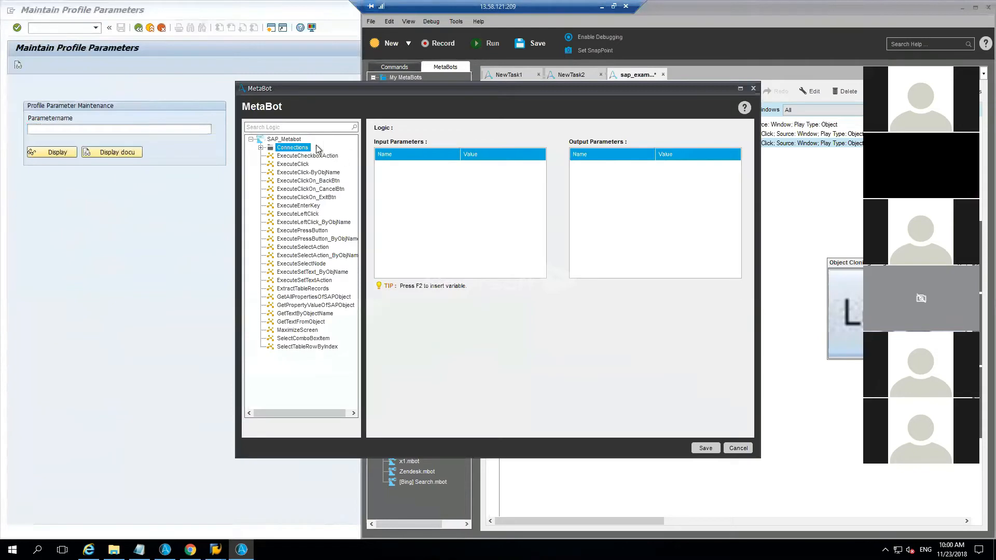
pyautogui.doubleClick(297, 150)
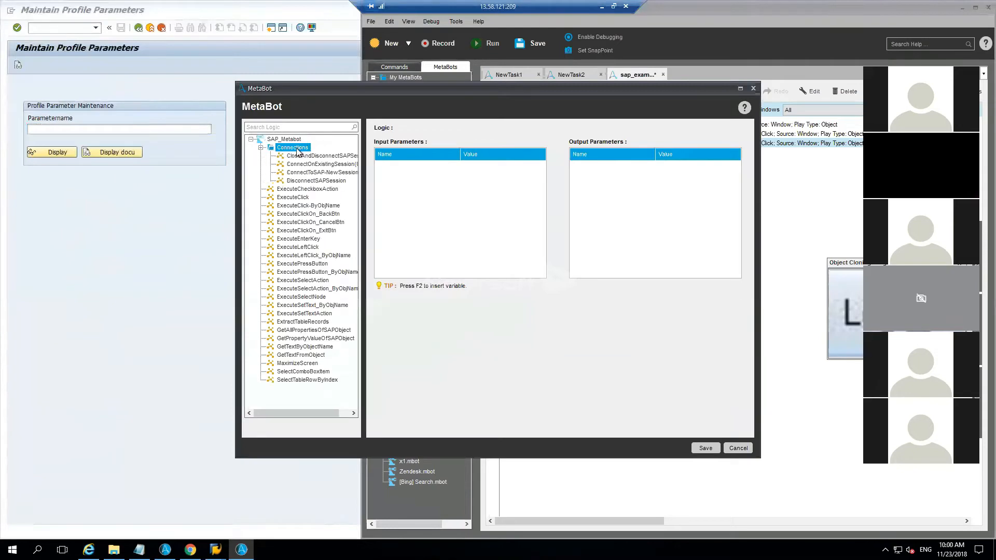
pyautogui.click(320, 168)
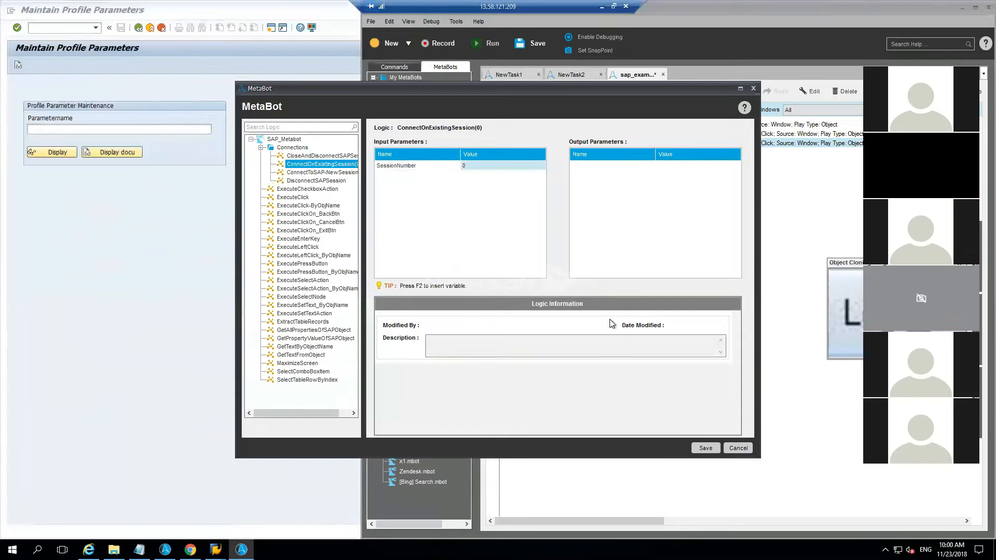
pyautogui.click(705, 448)
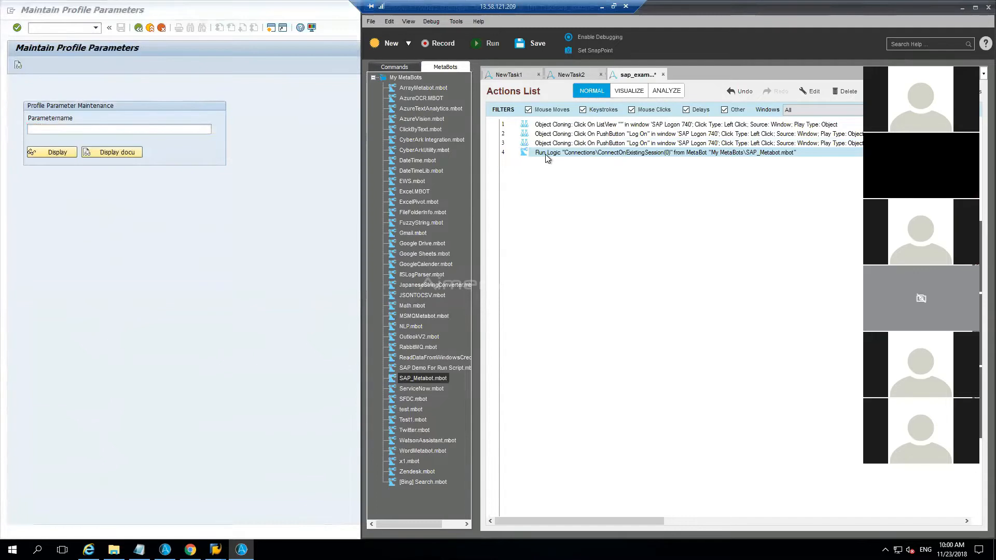
# Step: Review the input parameters of SAP_Metabot's ExecutePressButton_ByObjName, ExecuteClick and ExecuteSelectAction logics without adding any
pyautogui.moveTo(415, 375); pyautogui.dragTo(664, 205)
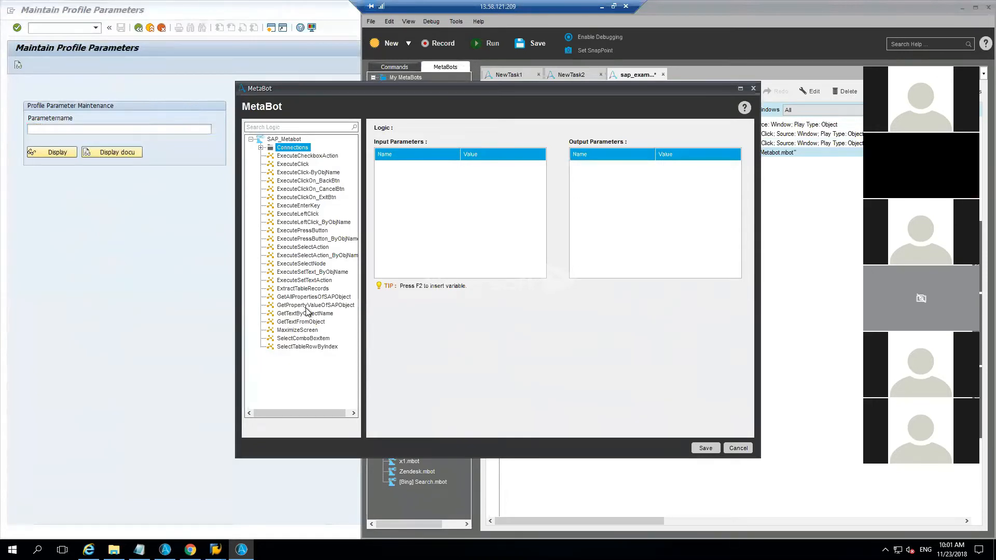
pyautogui.click(301, 239)
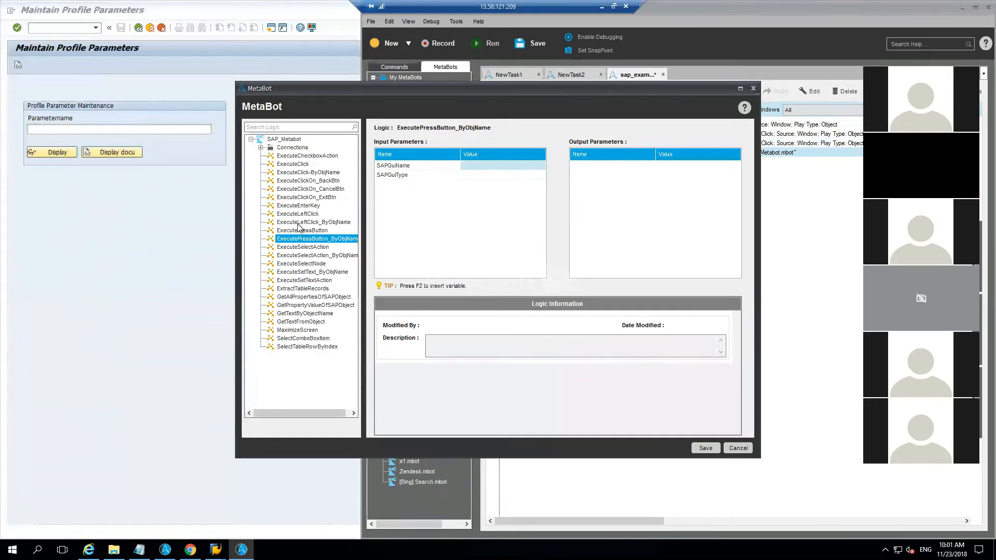
pyautogui.click(293, 164)
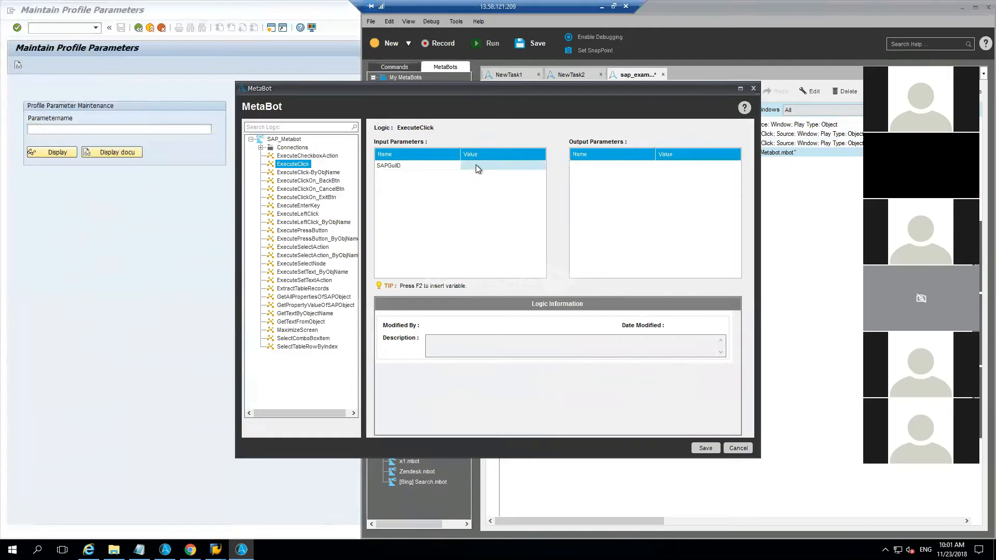
pyautogui.click(324, 248)
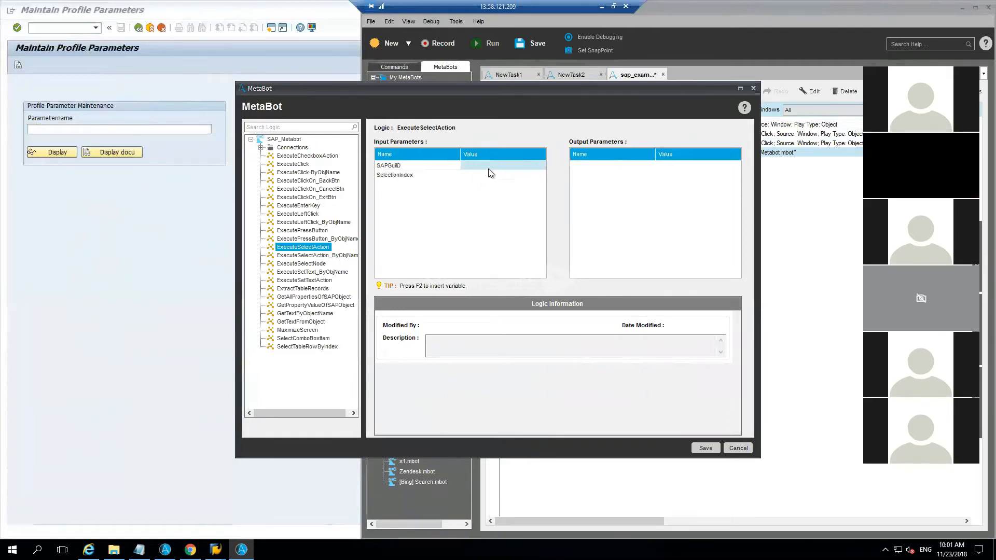
pyautogui.click(738, 448)
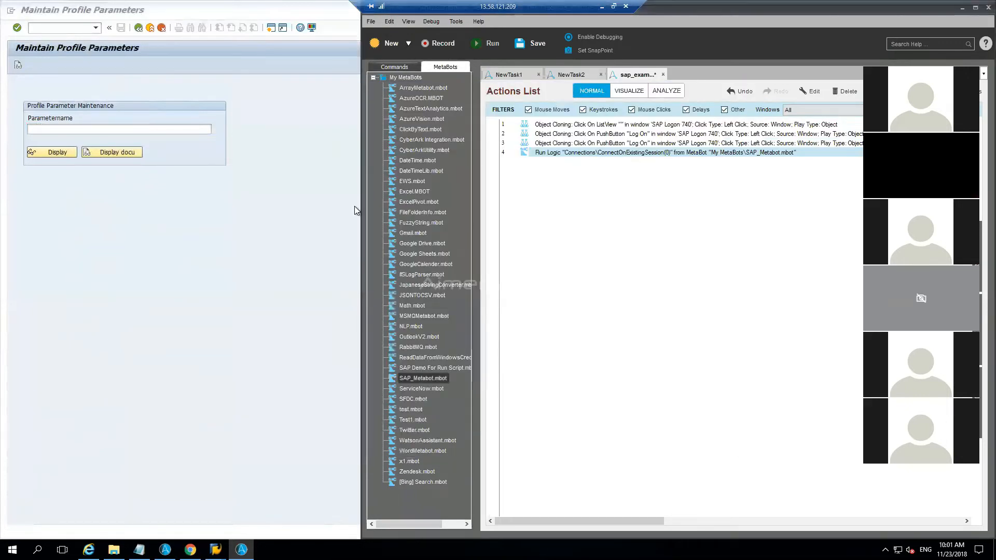
# Step: Open Script Recording and Playback in the SAP session and start a recording
pyautogui.click(299, 217)
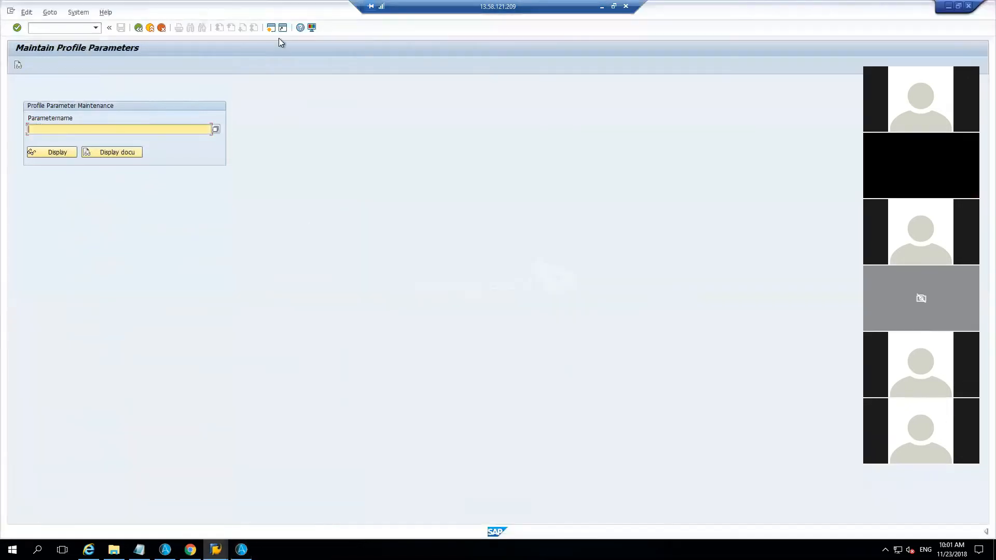
pyautogui.click(312, 27)
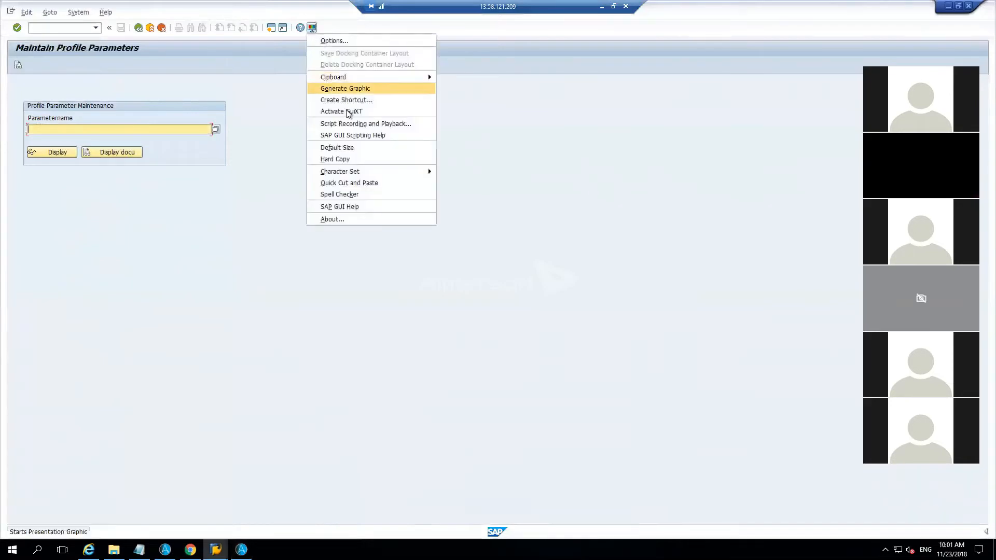
pyautogui.click(357, 124)
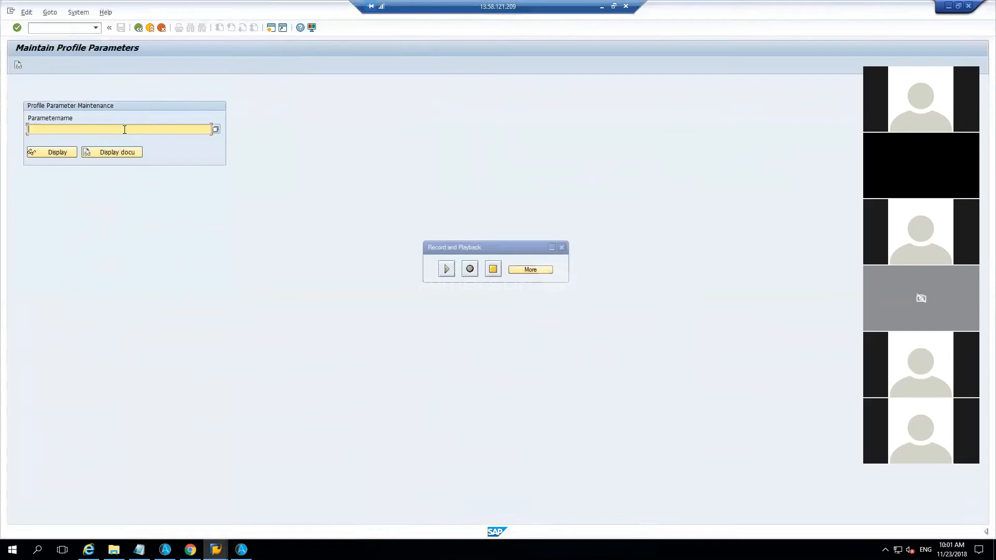
# Step: Run transaction rz11 while the SAP script is recording
pyautogui.write('rz11')
pyautogui.click(66, 151)
pyautogui.click(56, 27)
pyautogui.write('rz11')
pyautogui.click(18, 27)
# Step: Fill in Sapgui/user_scripting as the profile parameter name from the earlier entries
pyautogui.write('sap')
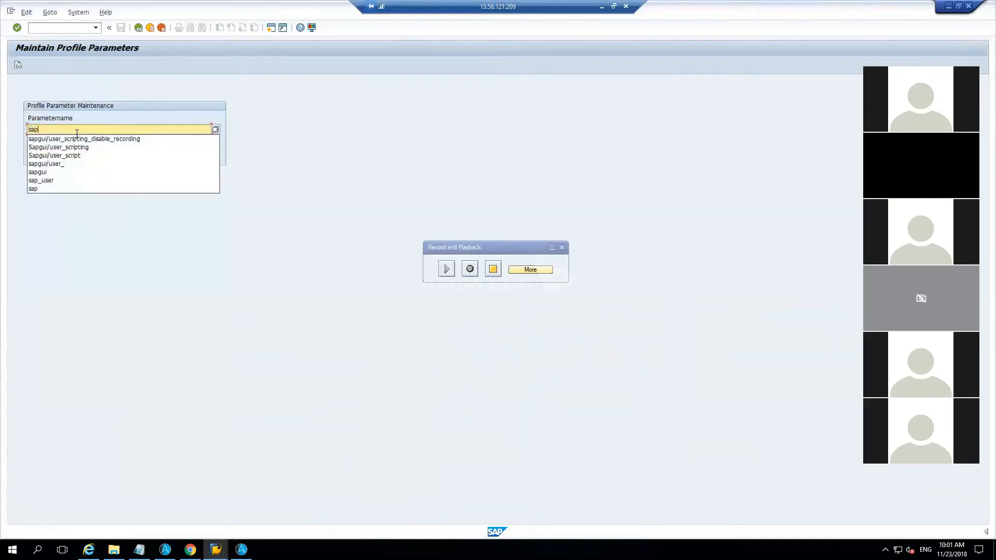
pyautogui.press('Down')
pyautogui.press('Down')
pyautogui.press('Down')
pyautogui.press('Down')
pyautogui.press('Down')
pyautogui.press('Down')
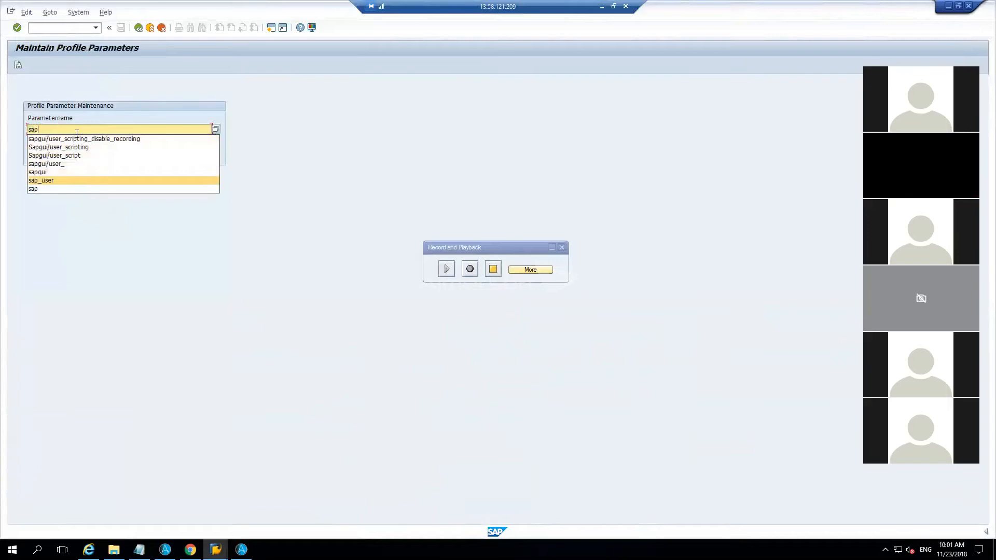
pyautogui.press('Up')
pyautogui.write('/')
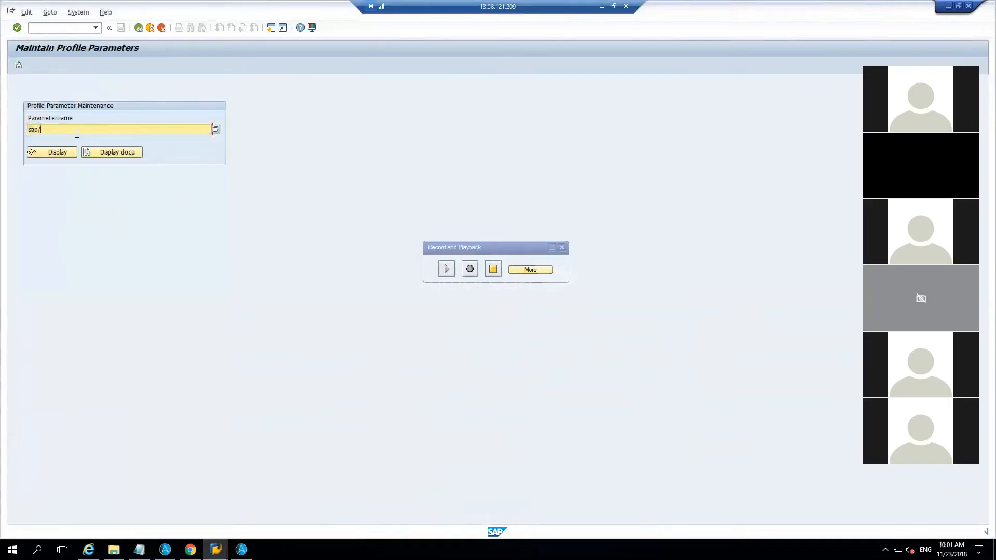
pyautogui.press('BackSpace')
pyautogui.write('gui')
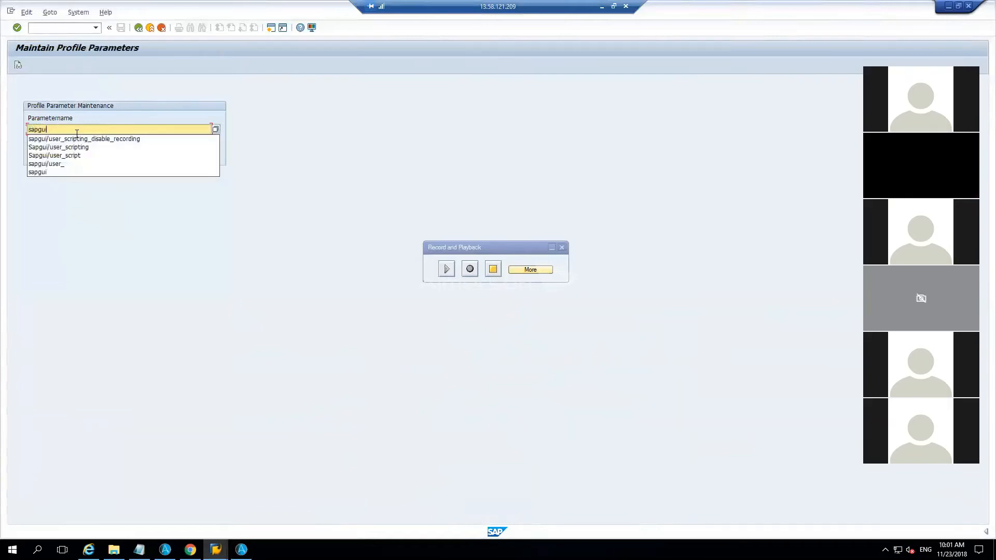
pyautogui.press('Down')
pyautogui.press('Down')
pyautogui.press('Return')
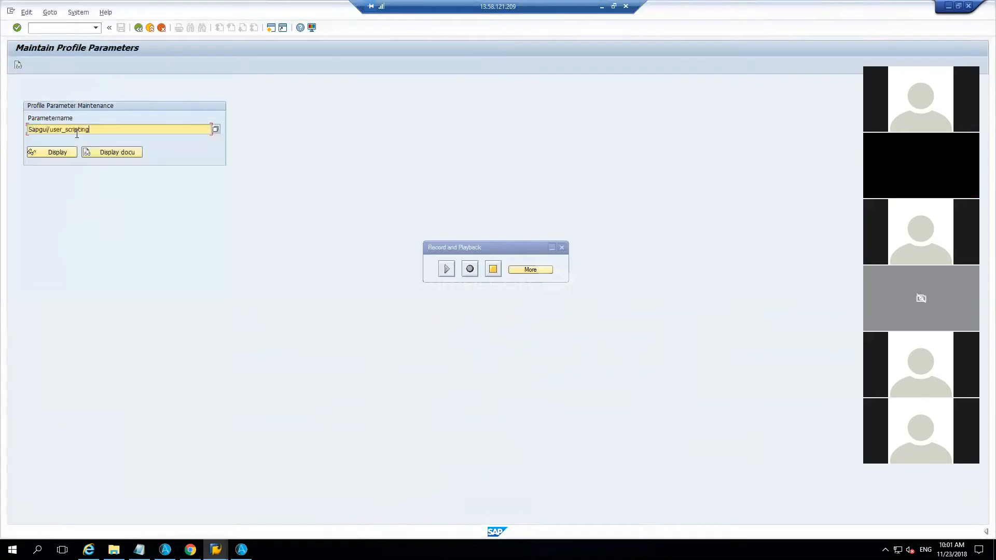
# Step: Change the parameter name to lowercase sapgui/user_scripting and display its details
pyautogui.click(148, 161)
pyautogui.write('s')
pyautogui.click(58, 154)
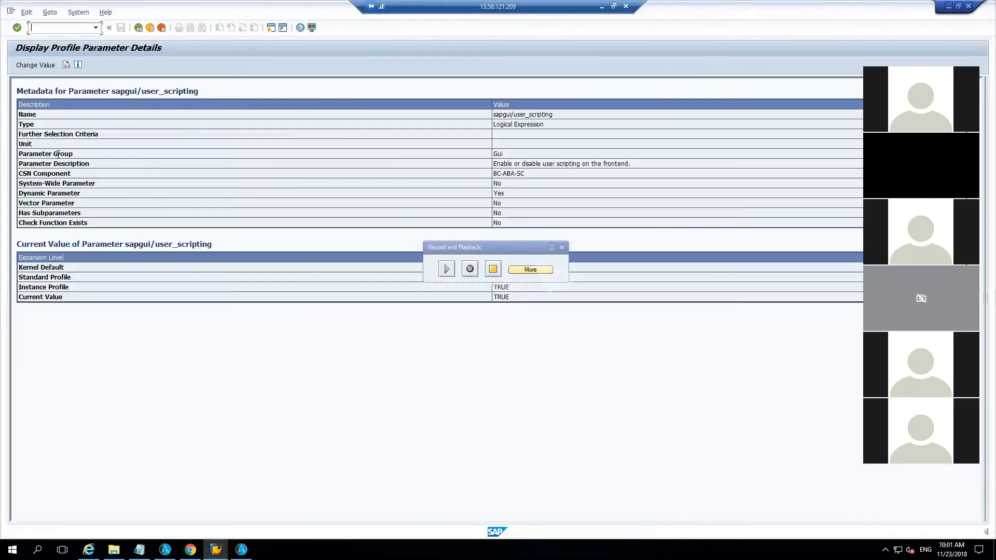
# Step: Stop the SAP script recording and expand the recorder to show its save options
pyautogui.click(490, 275)
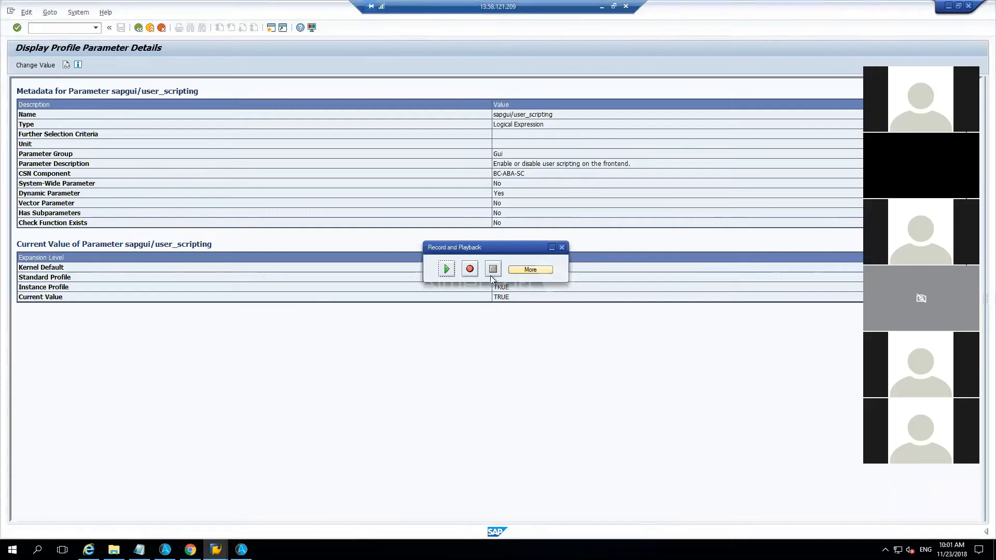
pyautogui.click(532, 271)
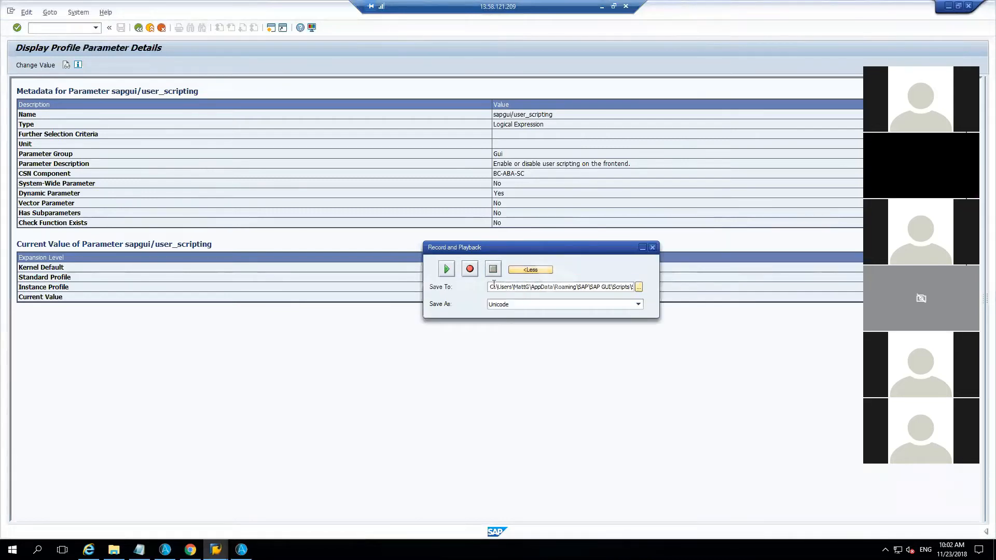
# Step: Copy the recorded script's save path and open its containing Scripts folder through the Run dialog
pyautogui.moveTo(493, 284); pyautogui.dragTo(636, 283)
pyautogui.hotkey('ctrl', 'c')
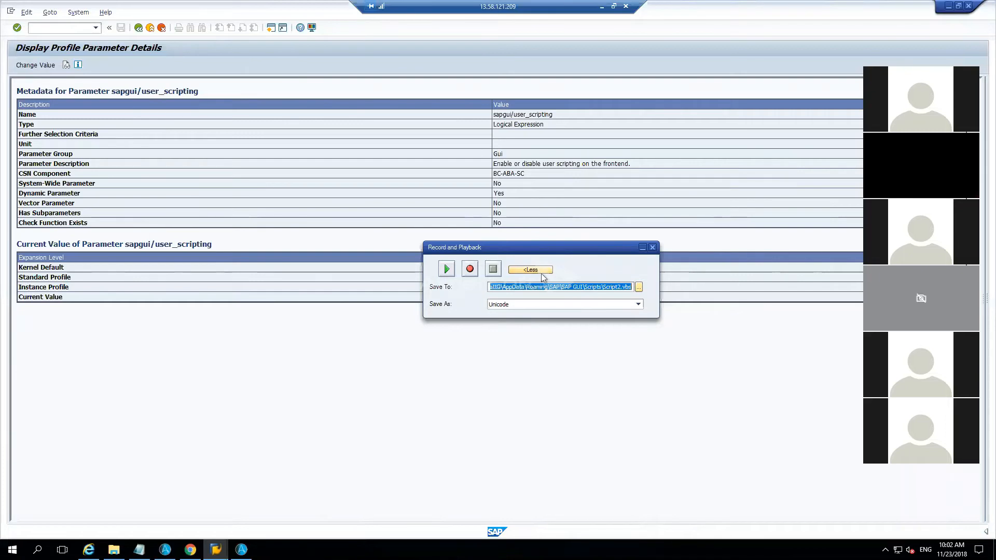
pyautogui.press('super+r')
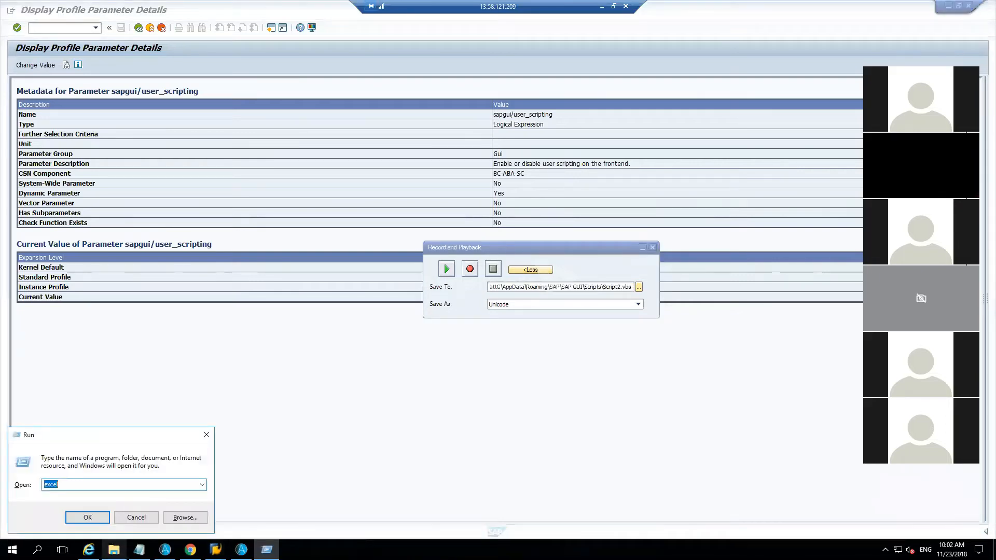
pyautogui.hotkey('ctrl', 'v')
pyautogui.press('BackSpace')
pyautogui.press('BackSpace')
pyautogui.press('BackSpace')
pyautogui.press('BackSpace')
pyautogui.press('BackSpace')
pyautogui.press('BackSpace')
pyautogui.press('BackSpace')
pyautogui.press('BackSpace')
pyautogui.press('BackSpace')
pyautogui.press('BackSpace')
pyautogui.press('BackSpace')
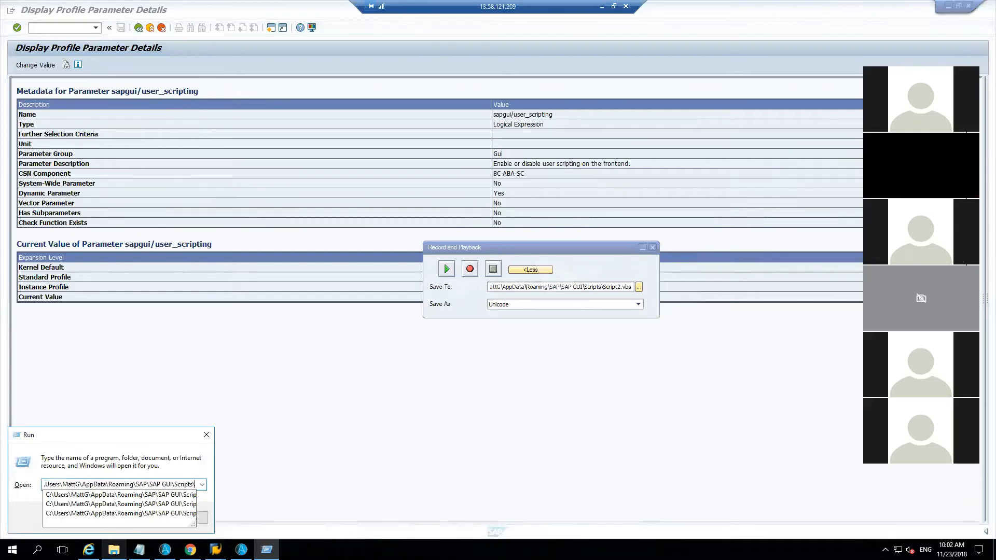
pyautogui.press('Return')
# Step: Open Script2.vbs from the Scripts folder for editing in Notepad and maximise the window
pyautogui.moveTo(562, 248); pyautogui.dragTo(558, 286)
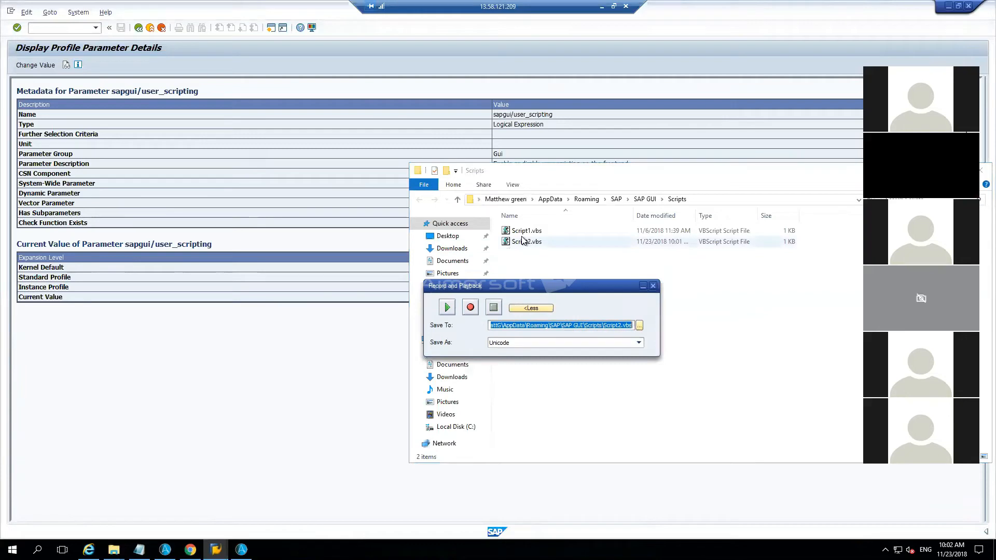
pyautogui.rightClick(523, 240)
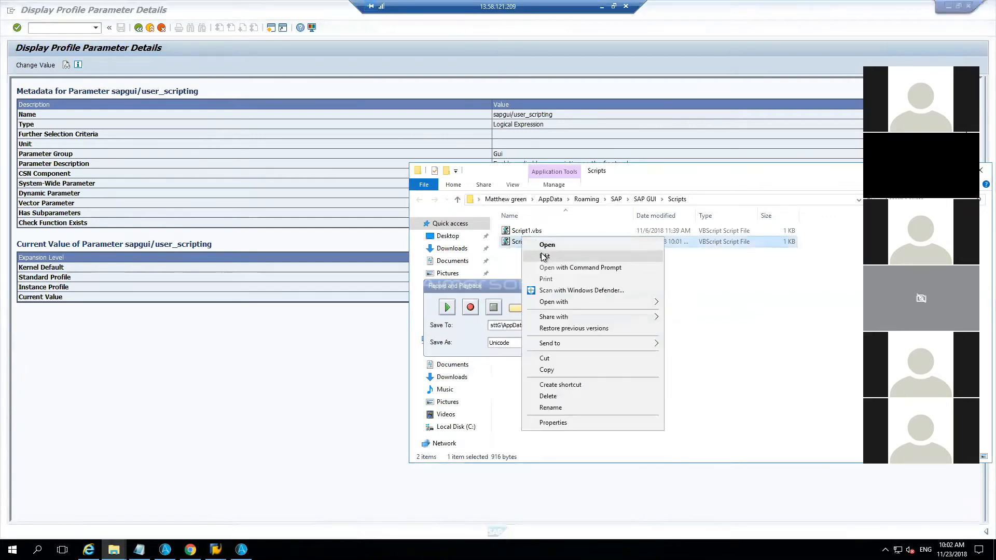
pyautogui.click(545, 256)
pyautogui.moveTo(572, 288); pyautogui.dragTo(552, 114)
pyautogui.doubleClick(565, 293)
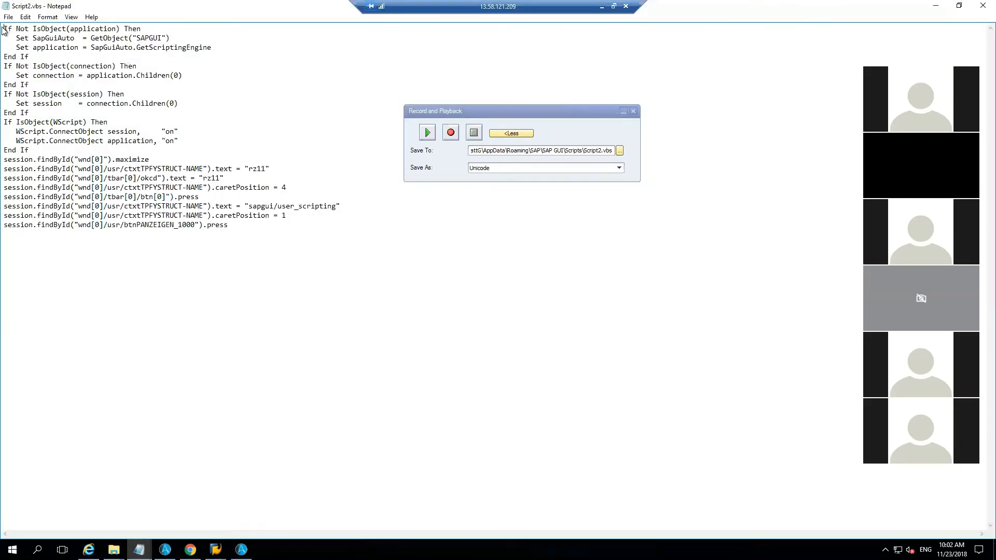
# Step: Examine the session connection code and the recorded element IDs in Script2.vbs, comparing them with the SAP screen and the task
pyautogui.moveTo(5, 28); pyautogui.dragTo(157, 143)
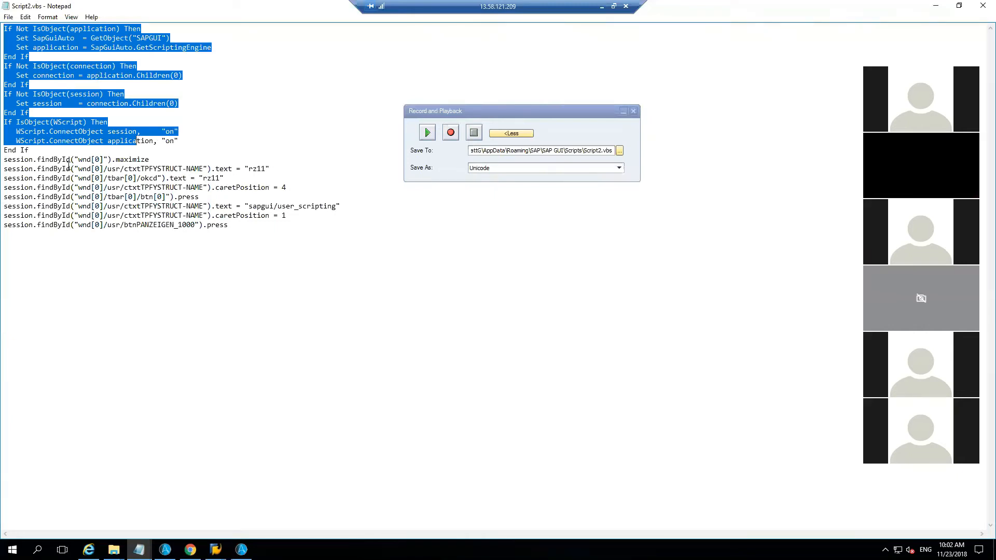
pyautogui.moveTo(79, 168); pyautogui.dragTo(205, 165)
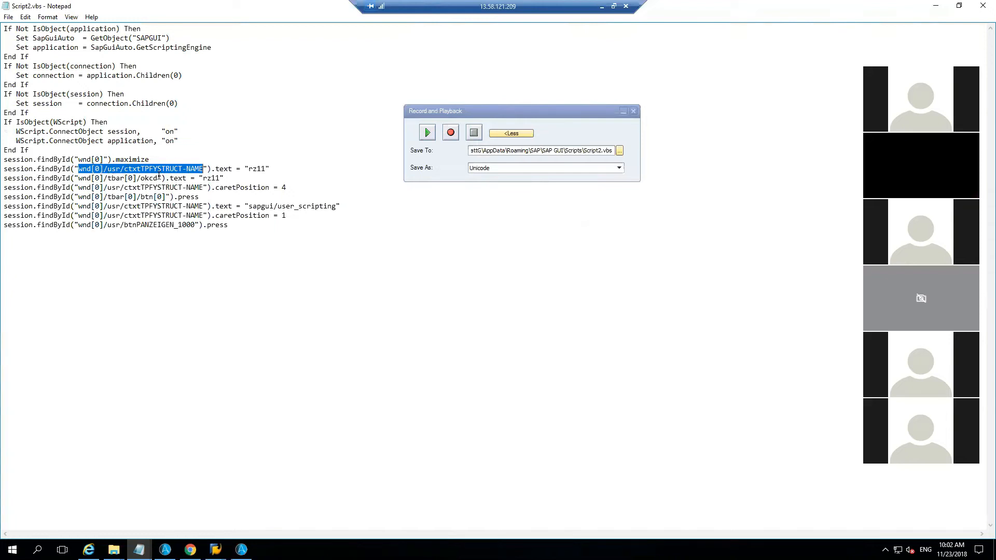
pyautogui.moveTo(158, 178); pyautogui.dragTo(83, 180)
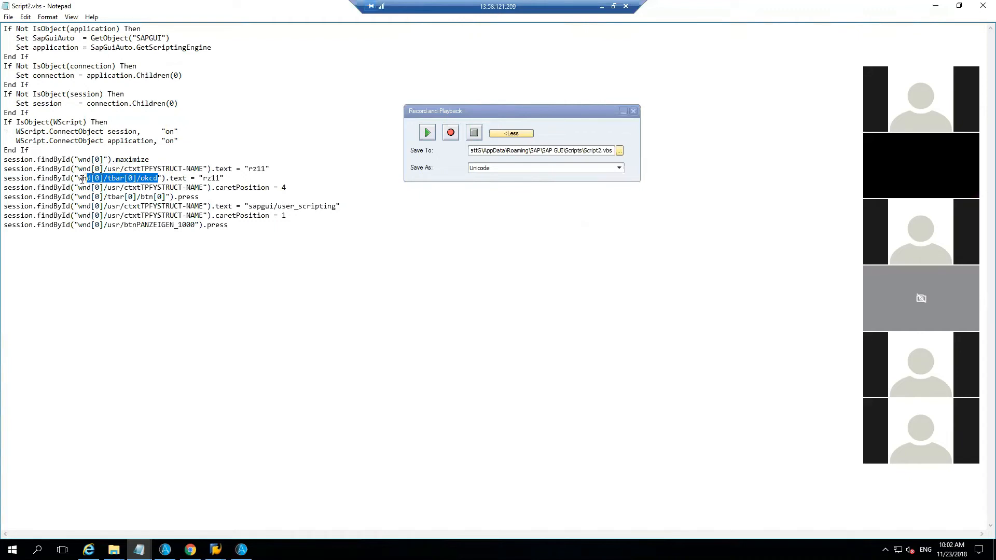
pyautogui.keyDown('shift'); pyautogui.click(209, 406); pyautogui.keyUp('shift')
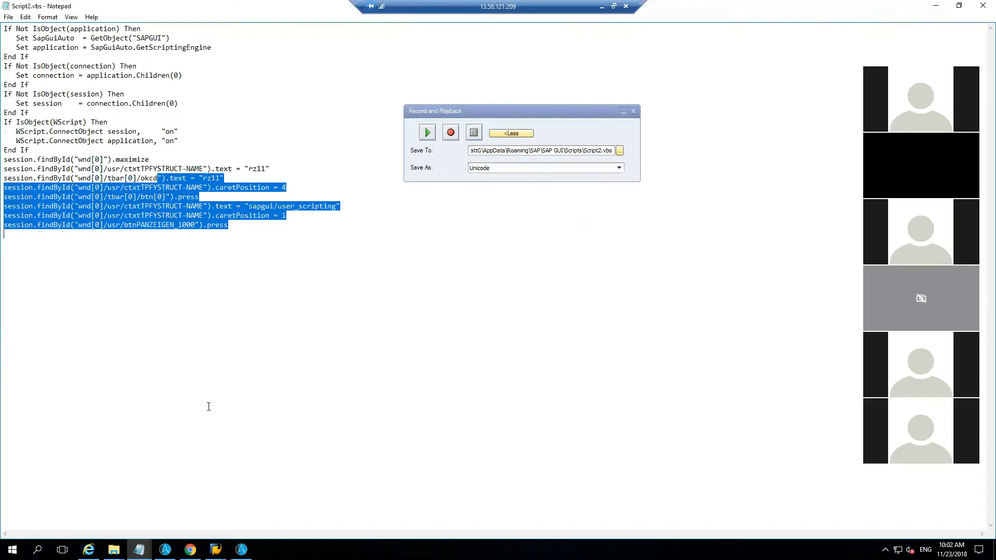
pyautogui.click(215, 549)
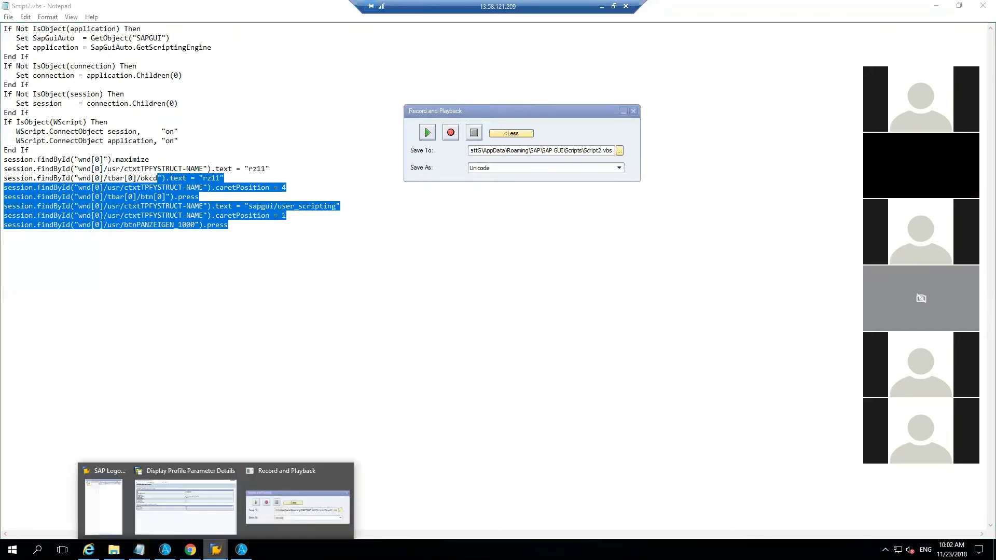
pyautogui.click(208, 521)
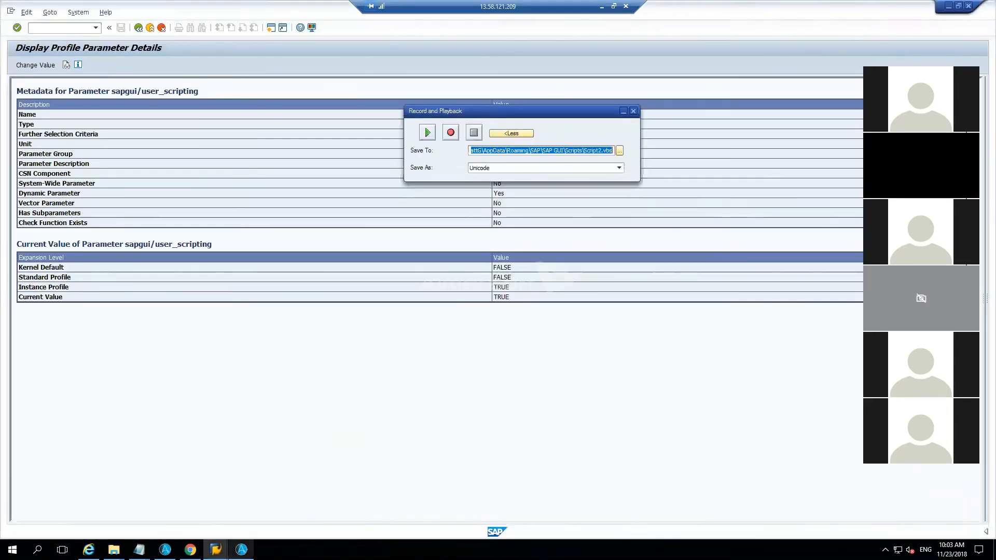
pyautogui.click(241, 549)
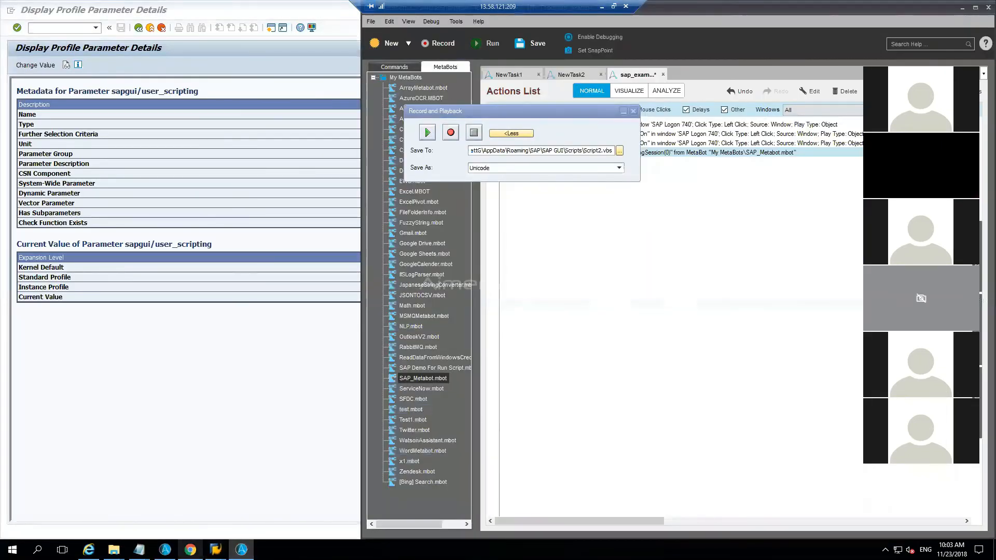
pyautogui.moveTo(139, 550)
pyautogui.click(183, 502)
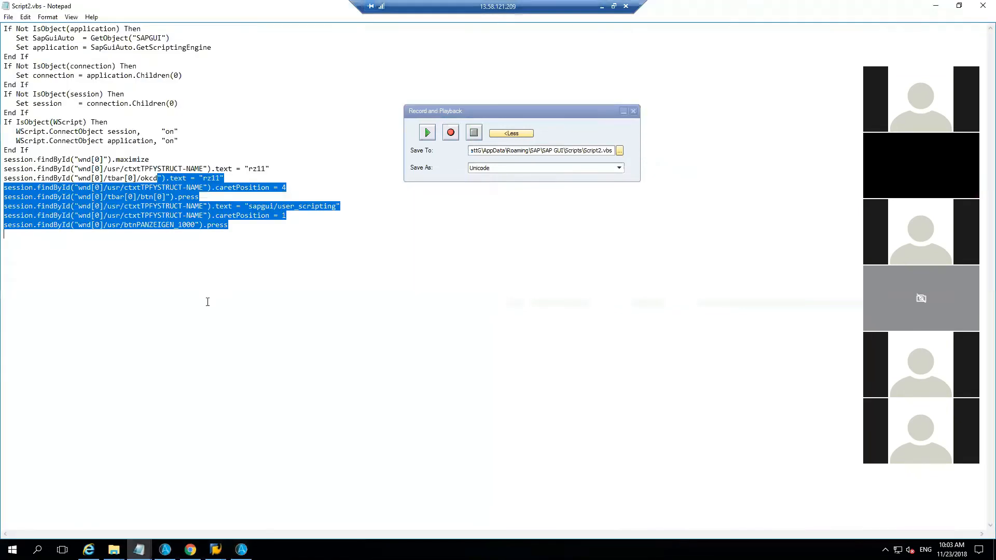
# Step: Copy the ID wnd[0]/tbar[0]/okcd from the script and duplicate the ConnectOnExistingSession action in the Automation Anywhere task
pyautogui.moveTo(192, 178); pyautogui.dragTo(71, 178)
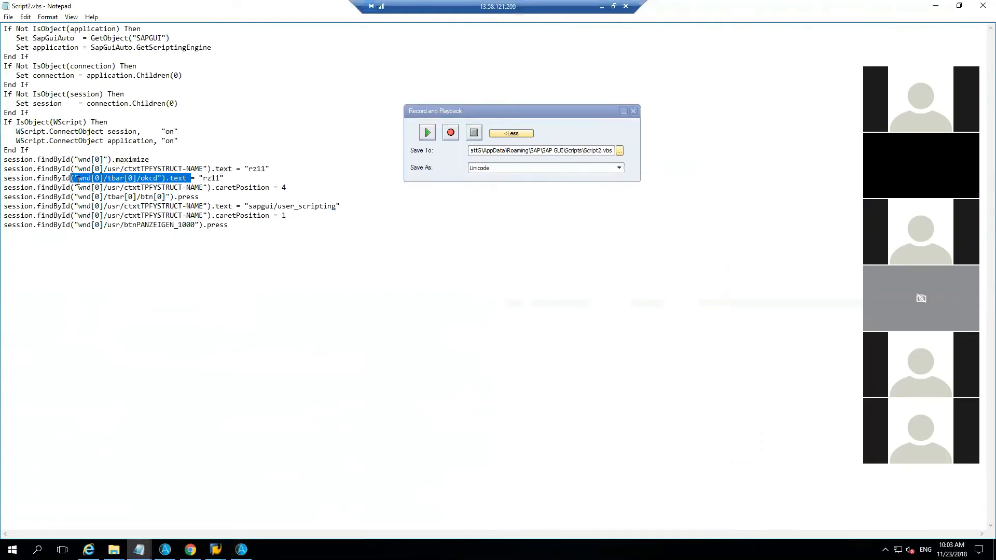
pyautogui.moveTo(78, 178); pyautogui.dragTo(157, 178)
pyautogui.hotkey('ctrl', 'c')
pyautogui.click(241, 550)
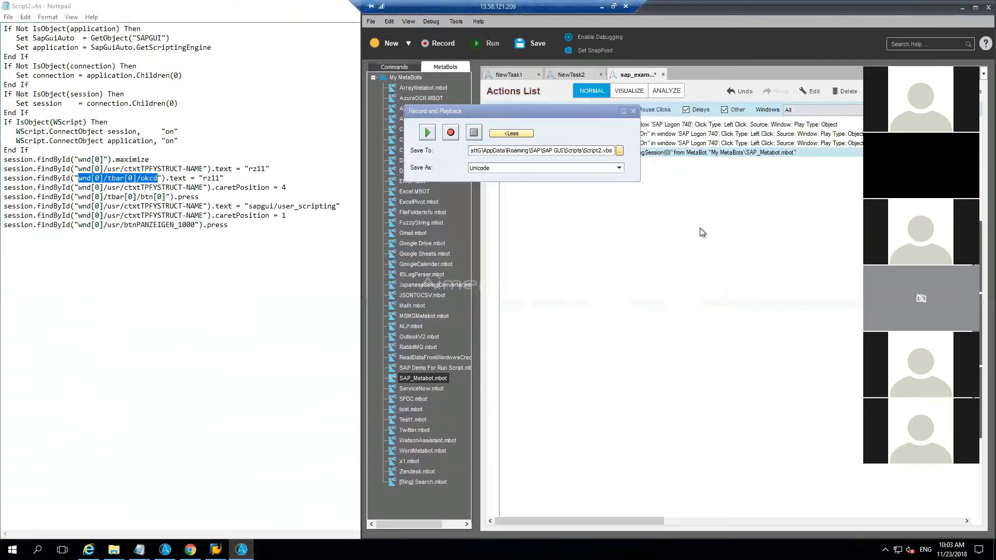
pyautogui.doubleClick(697, 154)
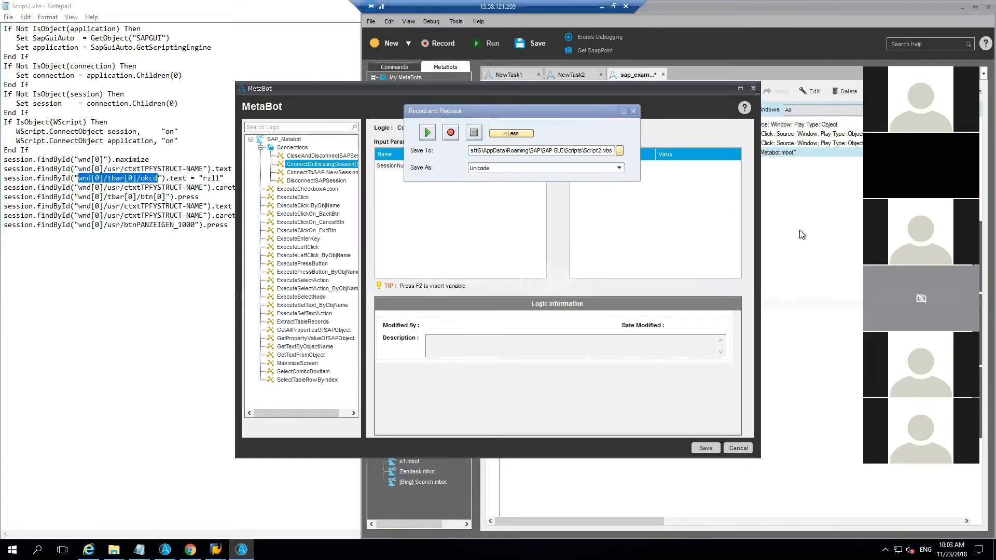
pyautogui.click(753, 89)
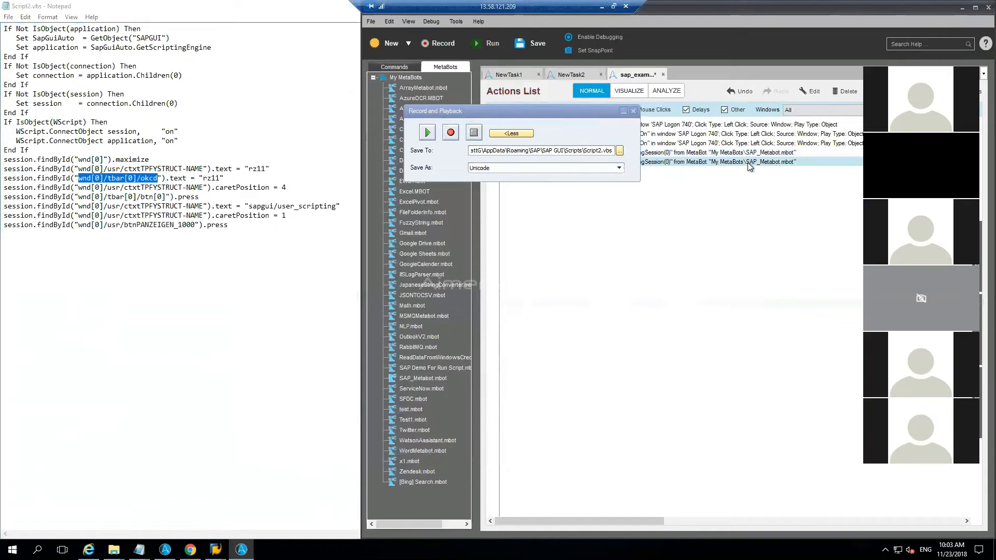
# Step: Change the duplicated action to ExecuteSetTextAction with SAPGuiID wnd[0]/tbar[0]/okcd and TextValue bob, and save it
pyautogui.doubleClick(749, 162)
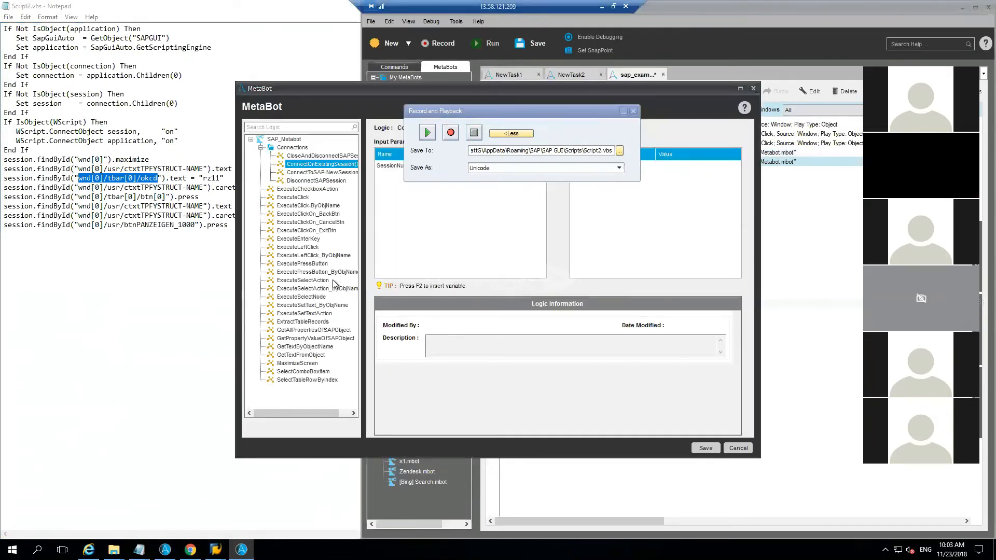
pyautogui.click(321, 314)
pyautogui.moveTo(491, 114); pyautogui.dragTo(719, 20)
pyautogui.click(476, 164)
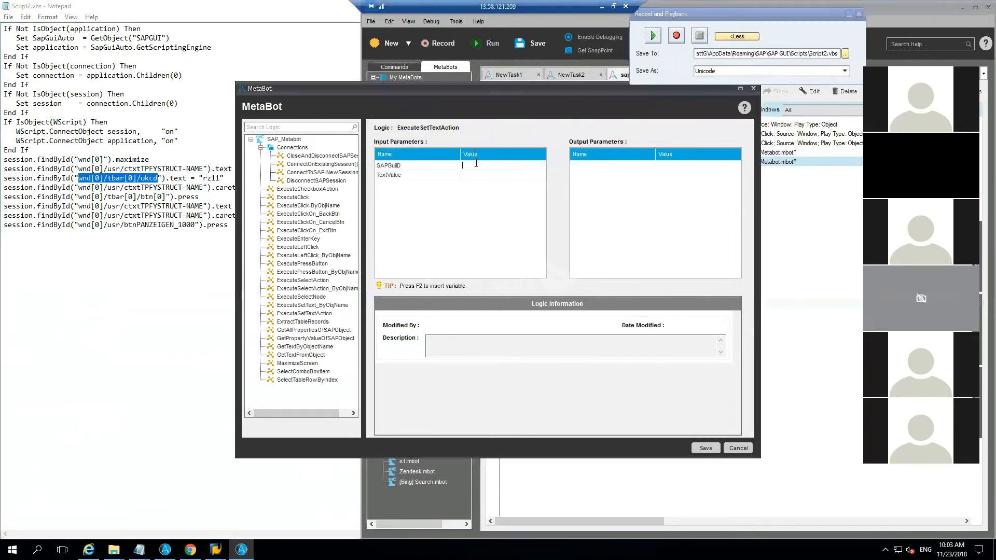
pyautogui.hotkey('ctrl', 'v')
pyautogui.write('bob')
pyautogui.click(699, 449)
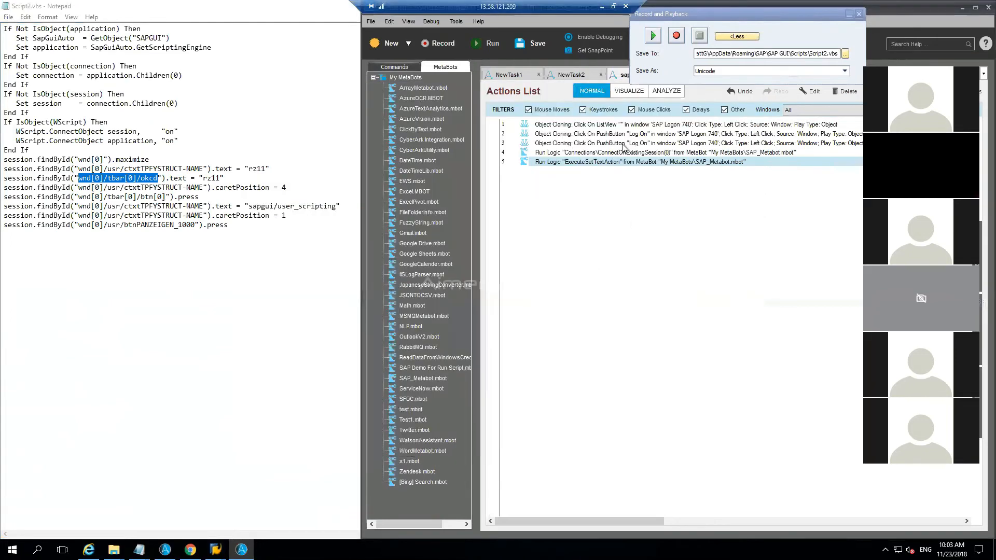
# Step: Run the task from the ConnectOnExistingSession action at line 4, saving the file first
pyautogui.rightClick(615, 152)
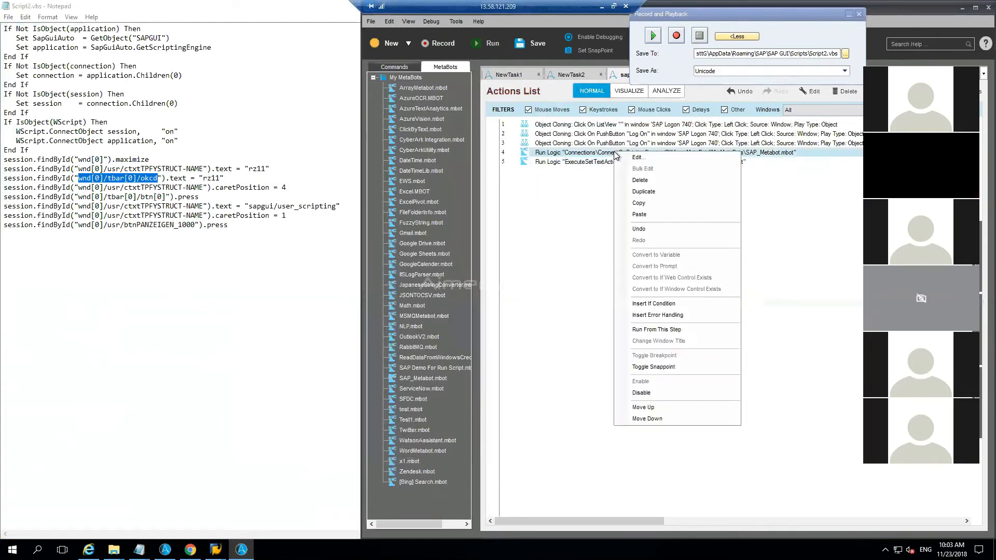
pyautogui.click(655, 330)
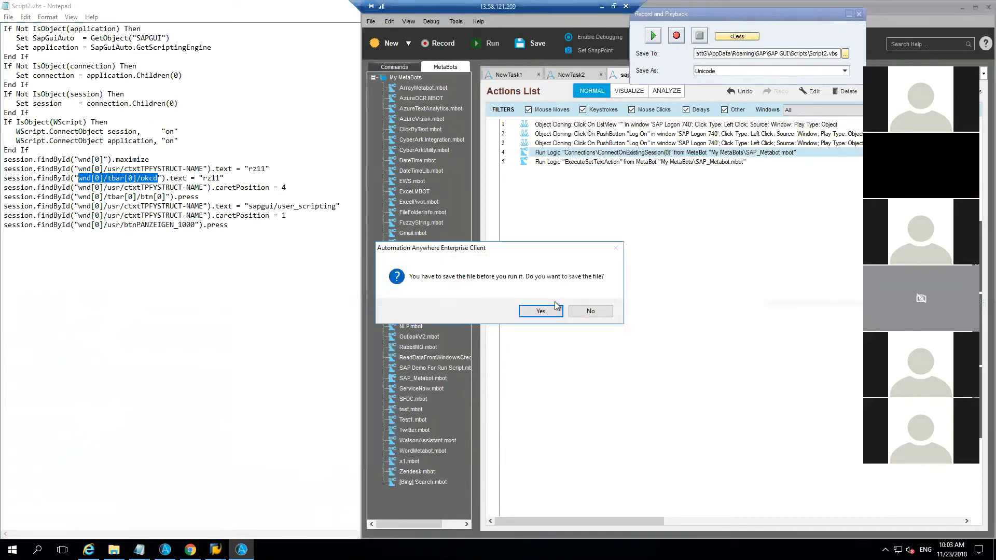
pyautogui.click(541, 310)
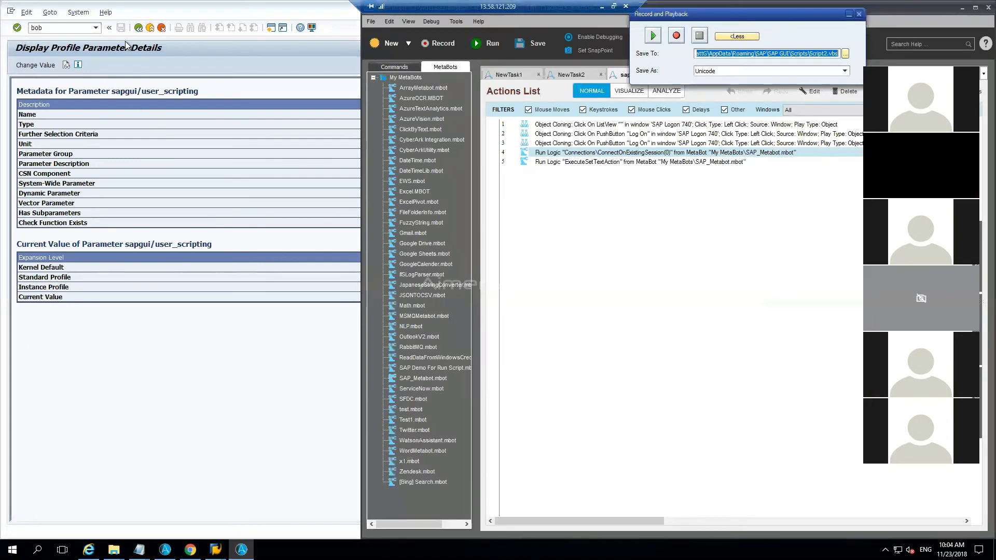
# Step: Return to the Maintain Profile Parameters screen in SAP and clear the parameter name
pyautogui.click(137, 30)
pyautogui.click(137, 29)
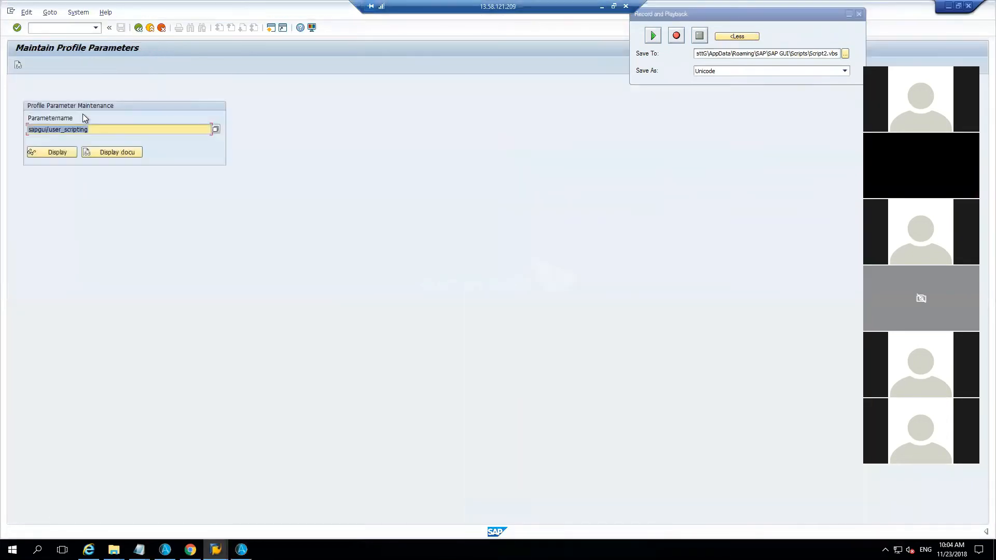
pyautogui.press('Delete')
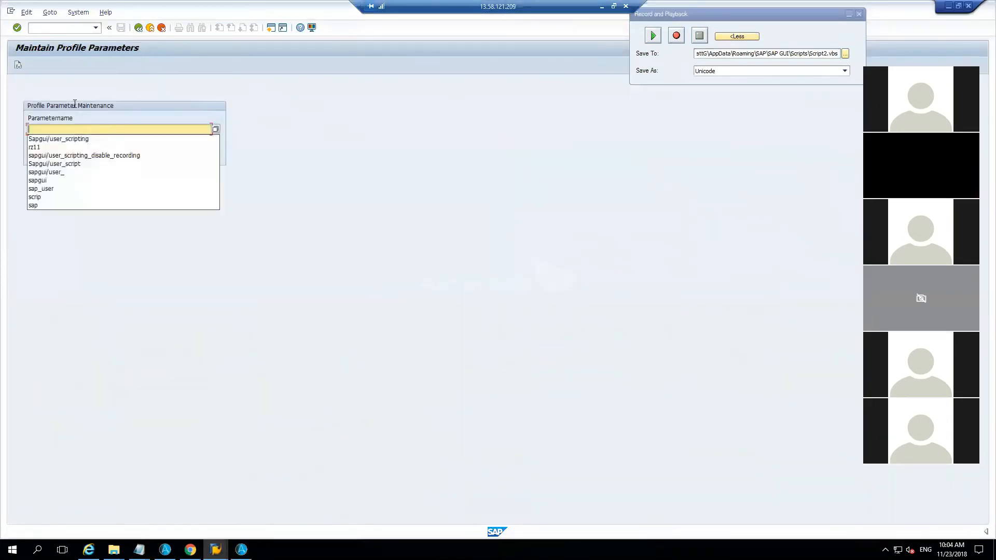
# Step: Set the ExecuteSetTextAction SAPGuiID to wnd[0]/usr/ctxtTPFYSTRUCT-NAME, copied from the script's sapgui/user_scripting line, and save the action
pyautogui.moveTo(114, 549)
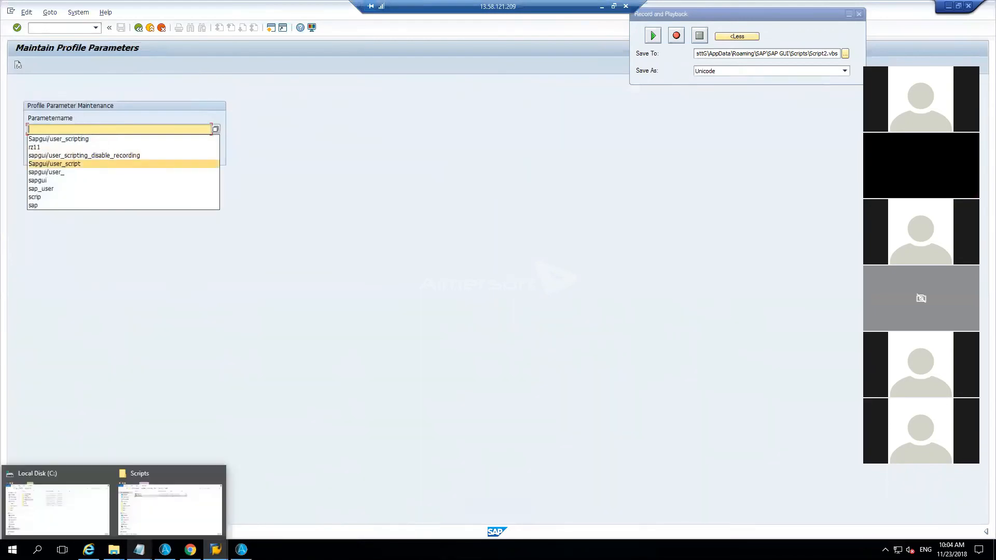
pyautogui.click(198, 507)
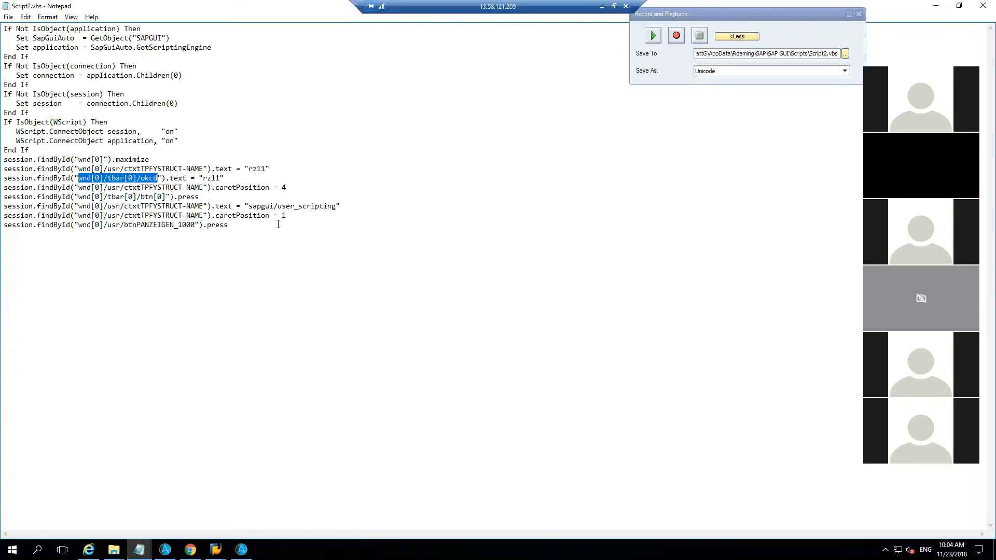
pyautogui.moveTo(204, 207); pyautogui.dragTo(79, 205)
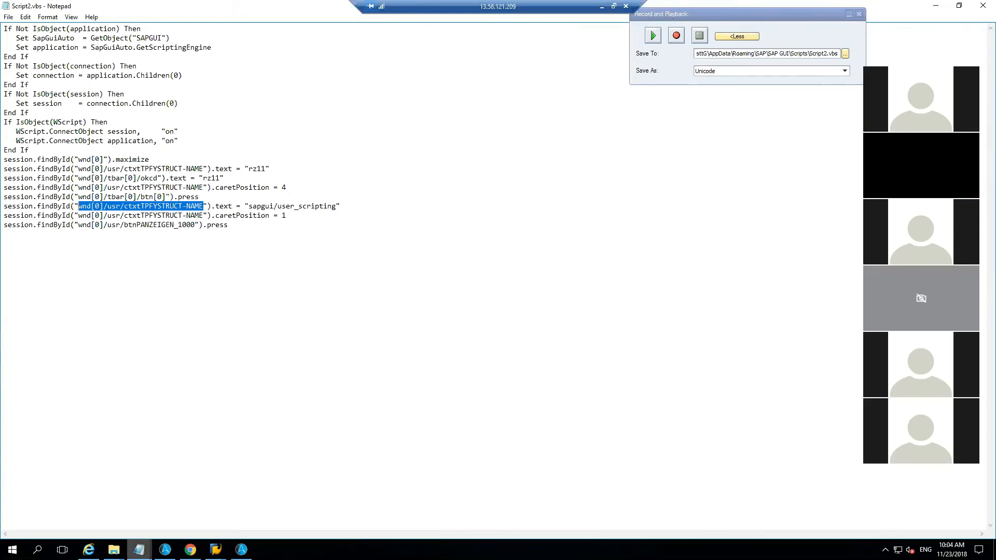
pyautogui.click(241, 549)
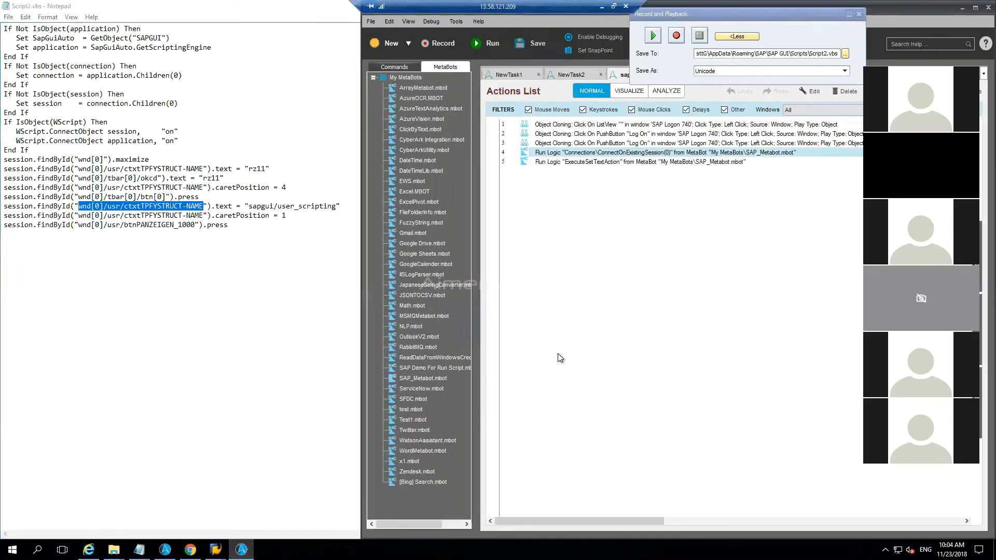
pyautogui.click(575, 164)
pyautogui.doubleClick(575, 165)
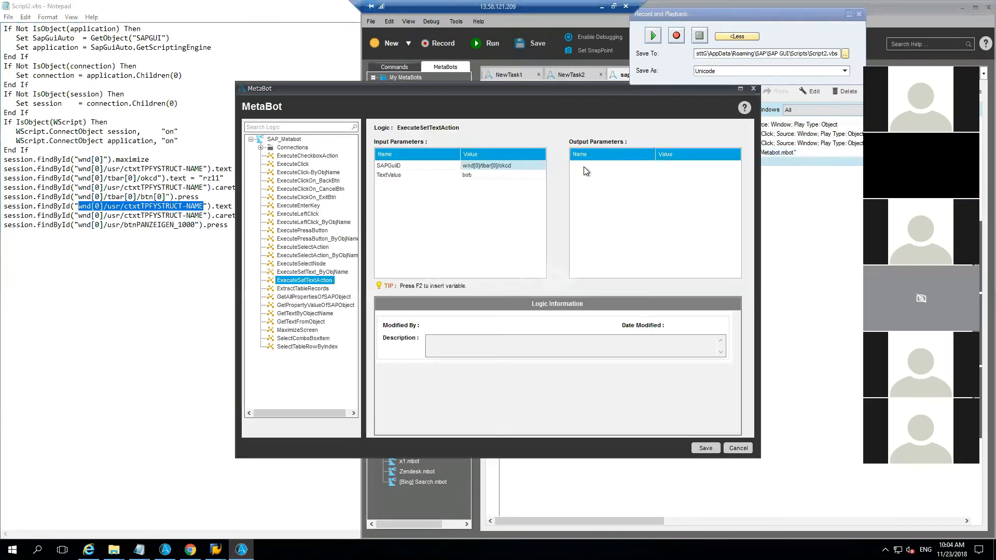
pyautogui.doubleClick(519, 164)
pyautogui.hotkey('ctrl', 'v')
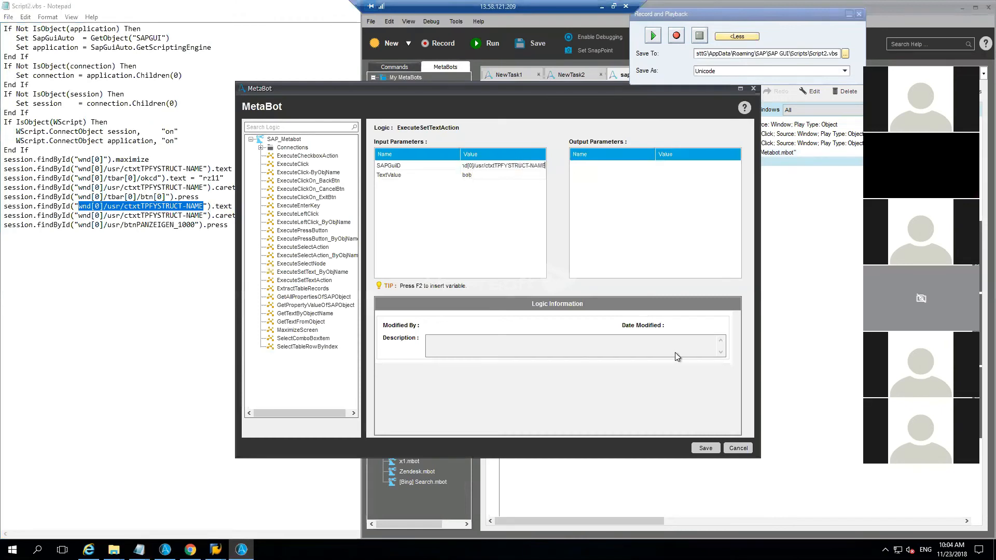
pyautogui.click(705, 449)
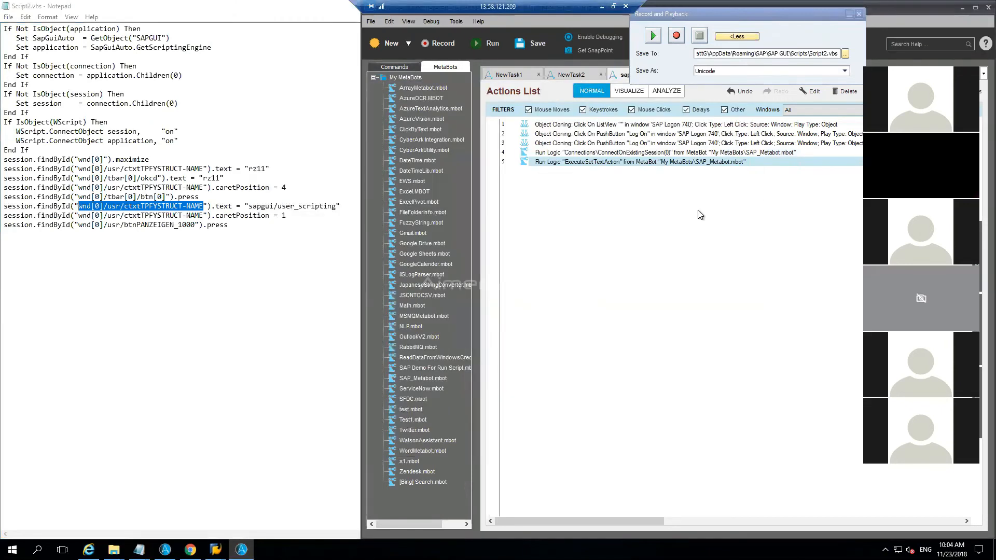
pyautogui.rightClick(675, 152)
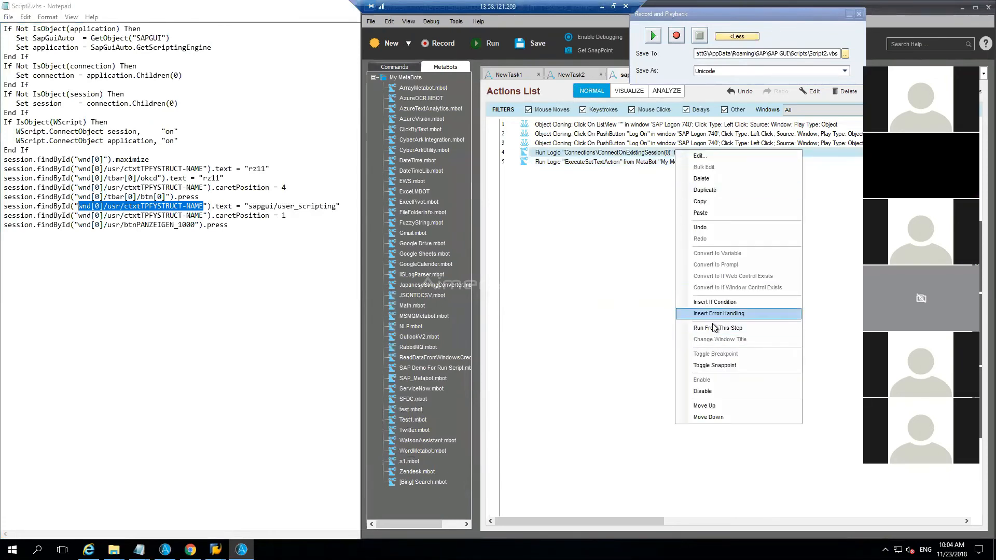
pyautogui.click(708, 318)
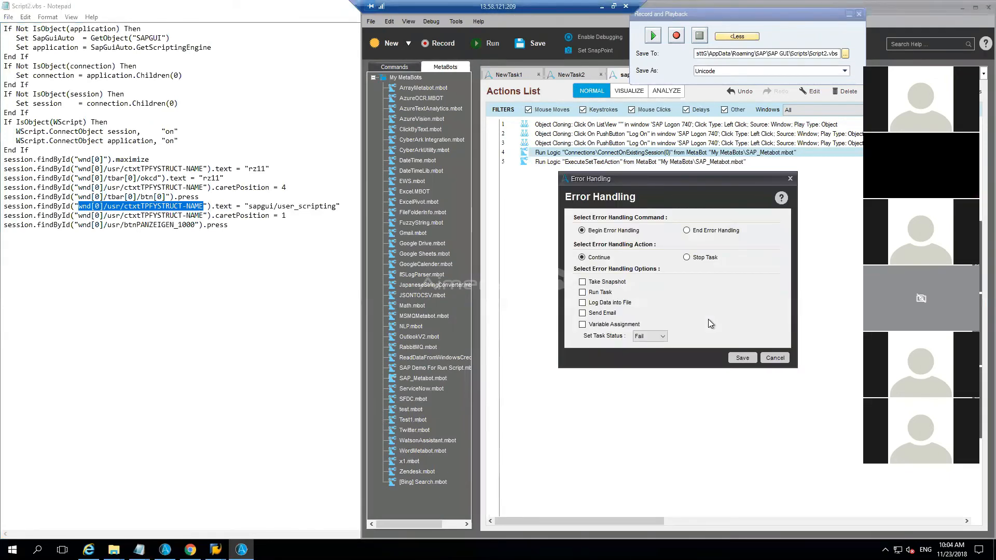
pyautogui.click(774, 358)
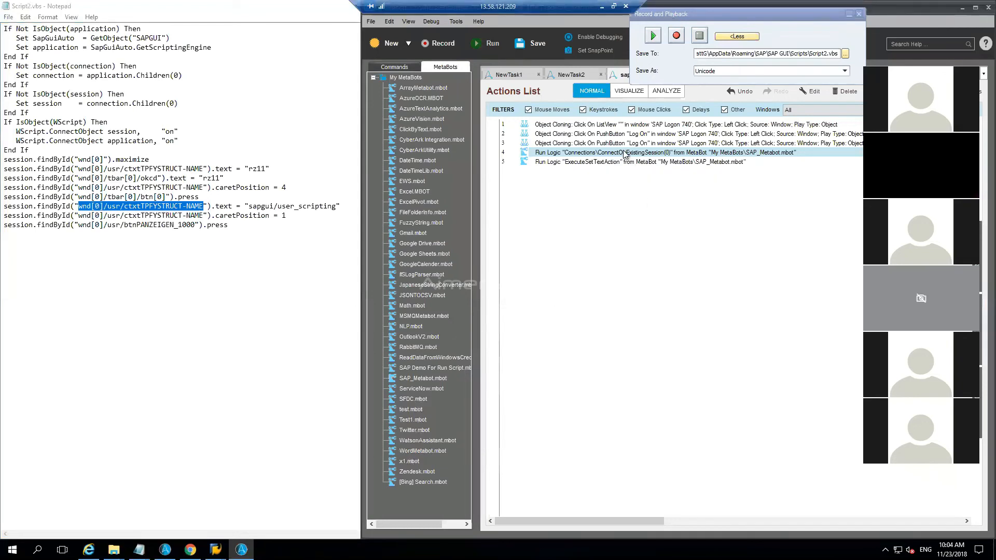
# Step: Run the task from the ConnectOnExistingSession action at line 4 and check the parameter name on SAP's Maintain Profile Parameters screen
pyautogui.rightClick(624, 153)
pyautogui.click(683, 328)
pyautogui.press('Return')
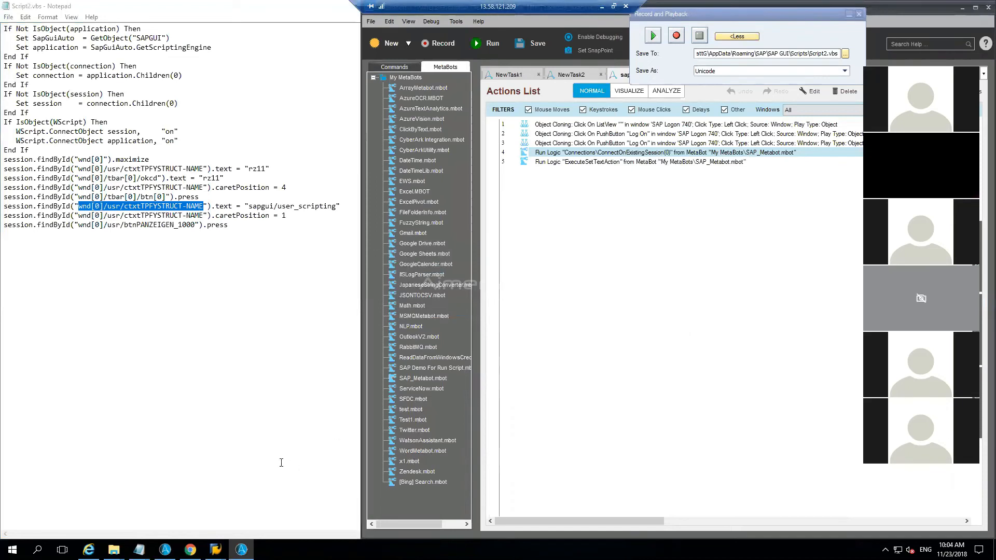
pyautogui.moveTo(242, 529)
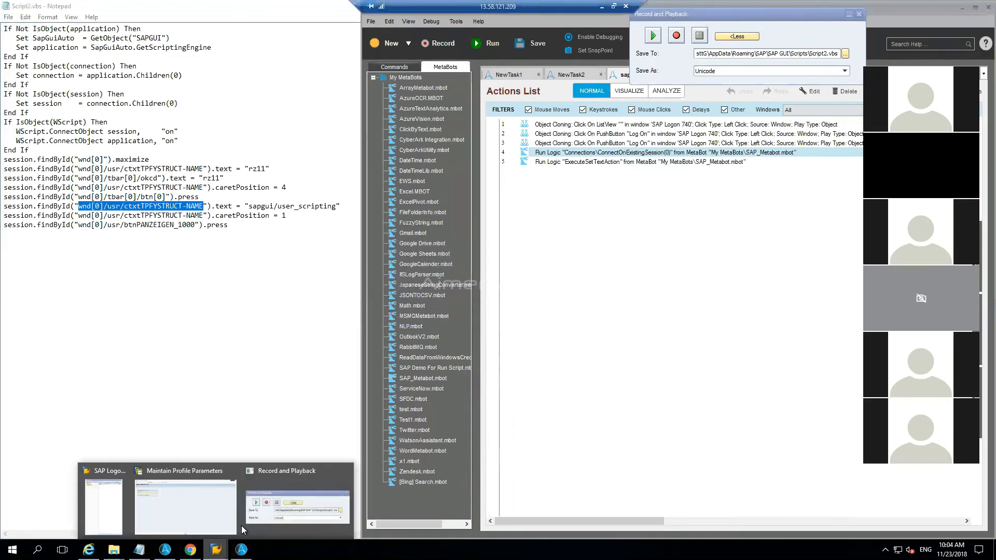
pyautogui.click(189, 510)
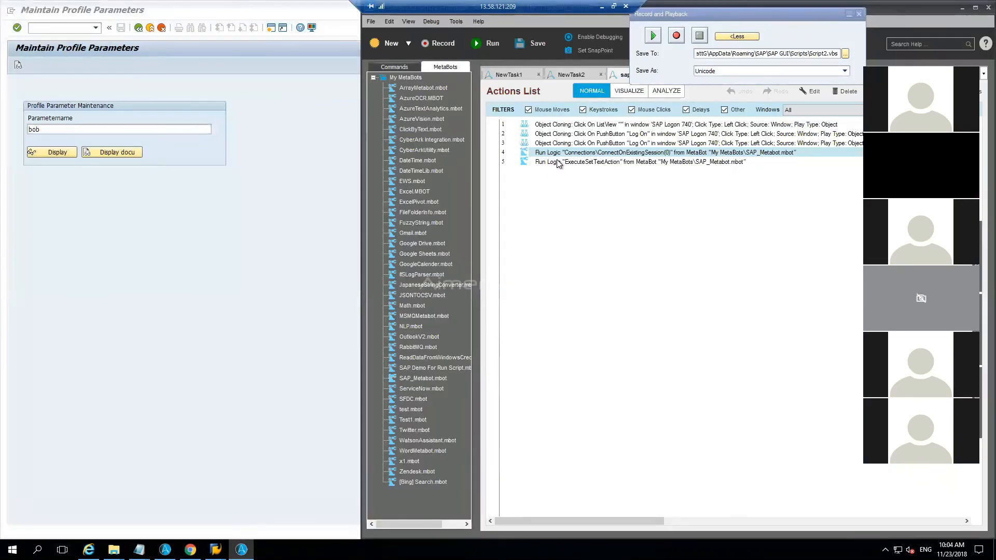
# Step: Examine the parameters of the ExecuteClick, ExecuteClick-ByObjName, GetTextFromObject and GetTextByObjectName logics in the line 5 MetaBot action, and leave it without saving
pyautogui.click(555, 160)
pyautogui.doubleClick(555, 162)
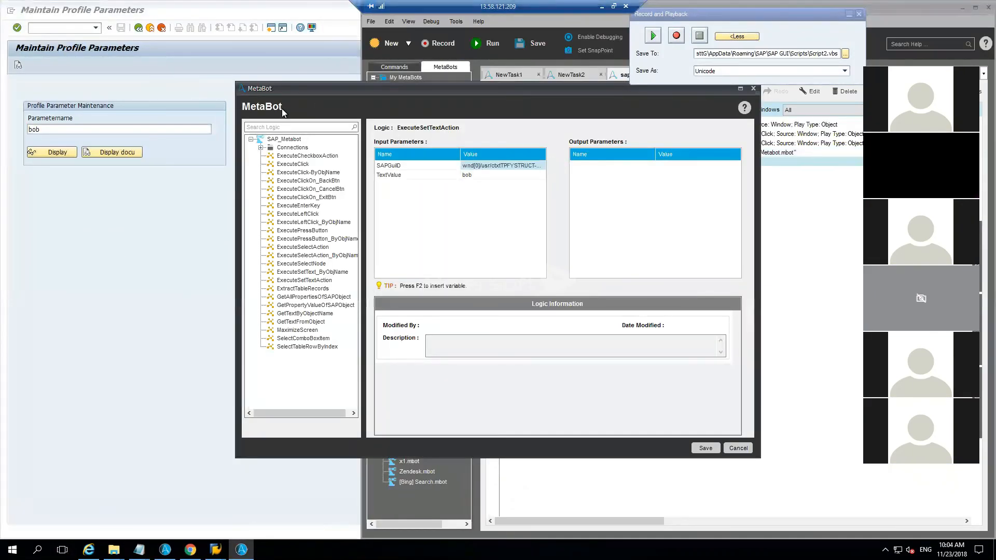
pyautogui.click(301, 165)
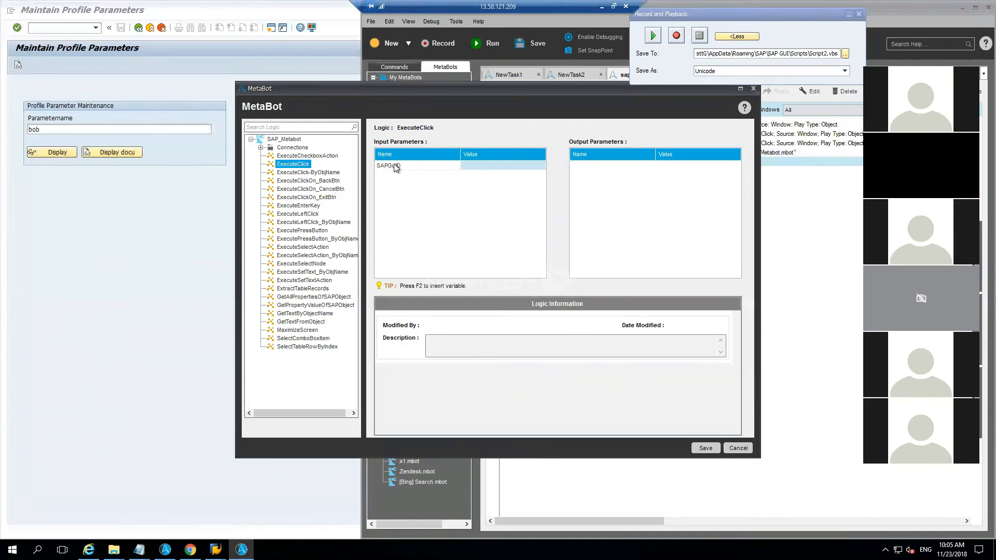
pyautogui.click(324, 173)
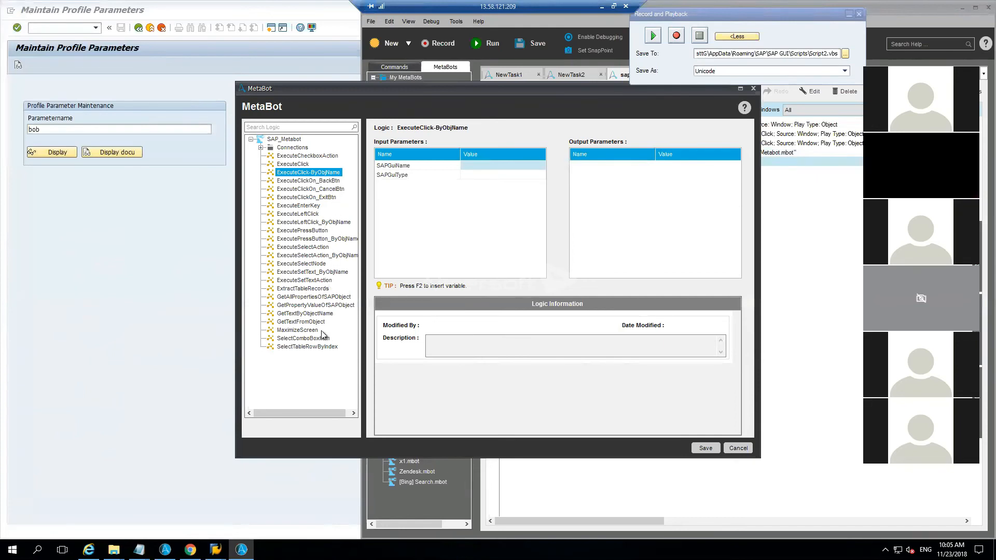
pyautogui.click(310, 321)
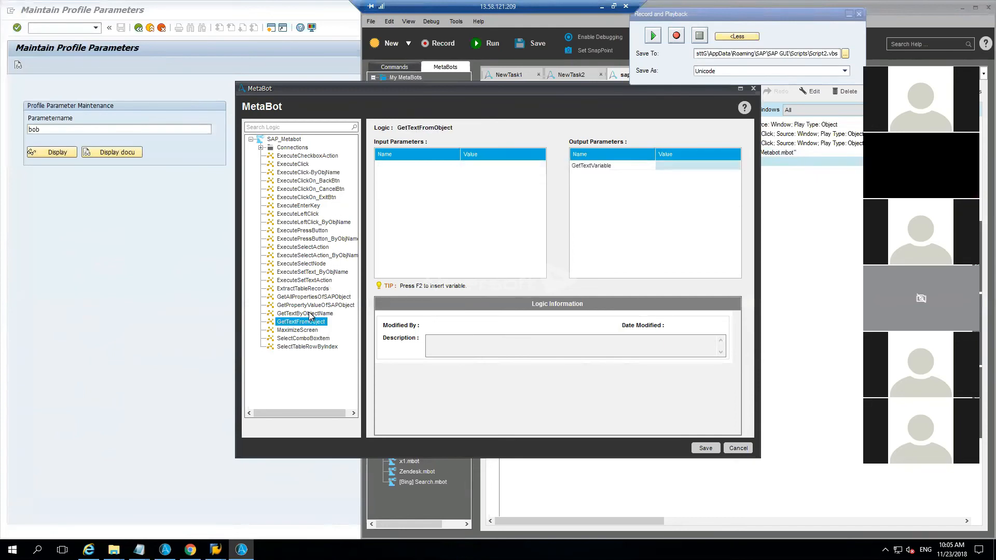
pyautogui.click(309, 315)
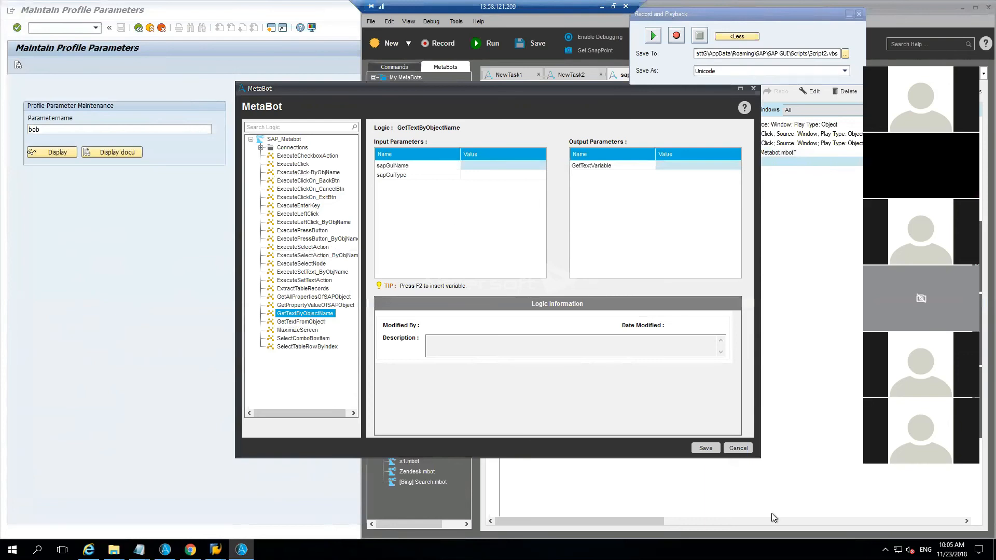
pyautogui.click(738, 448)
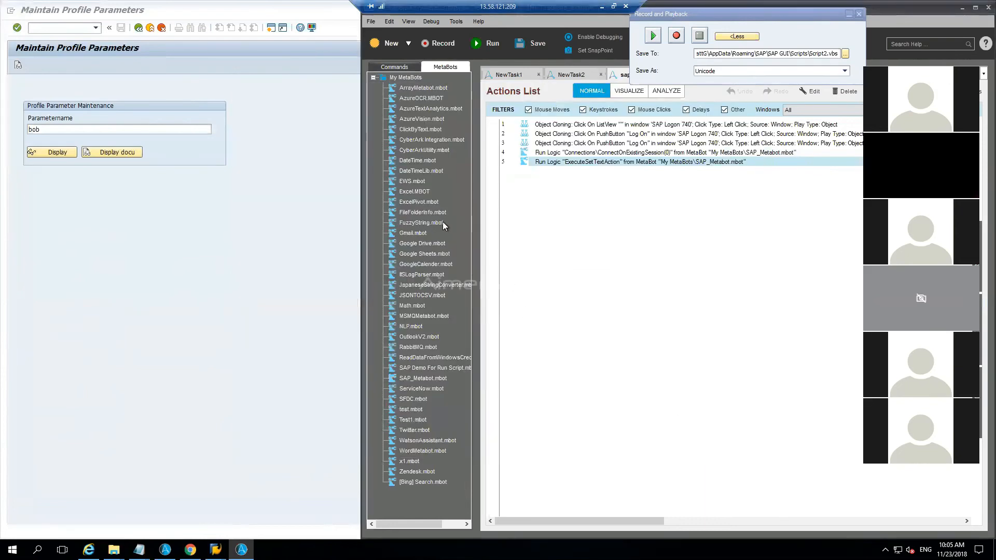
# Step: Start an Insert Keystrokes command in the task and select Currently Active Window as its target window
pyautogui.click(394, 67)
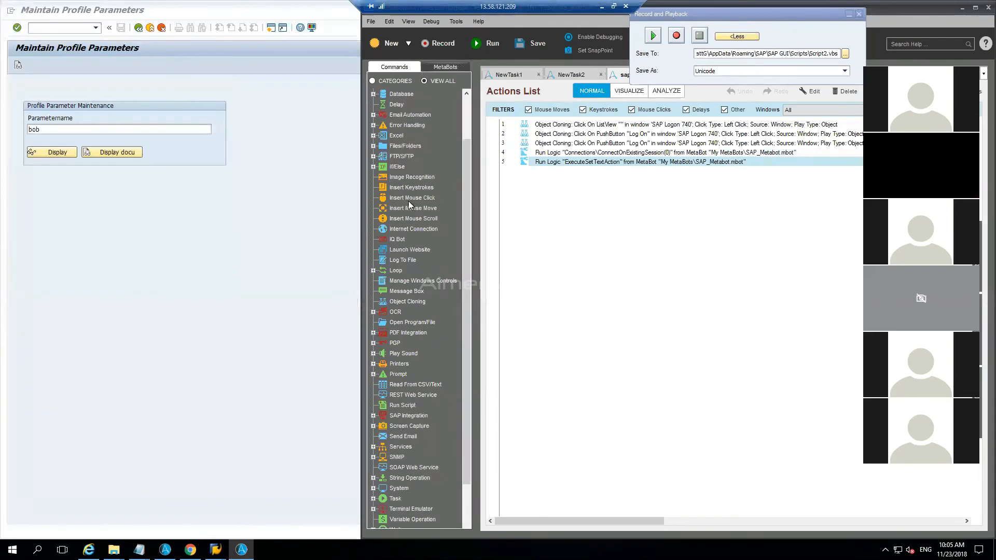
pyautogui.moveTo(403, 189); pyautogui.dragTo(576, 212)
pyautogui.click(790, 164)
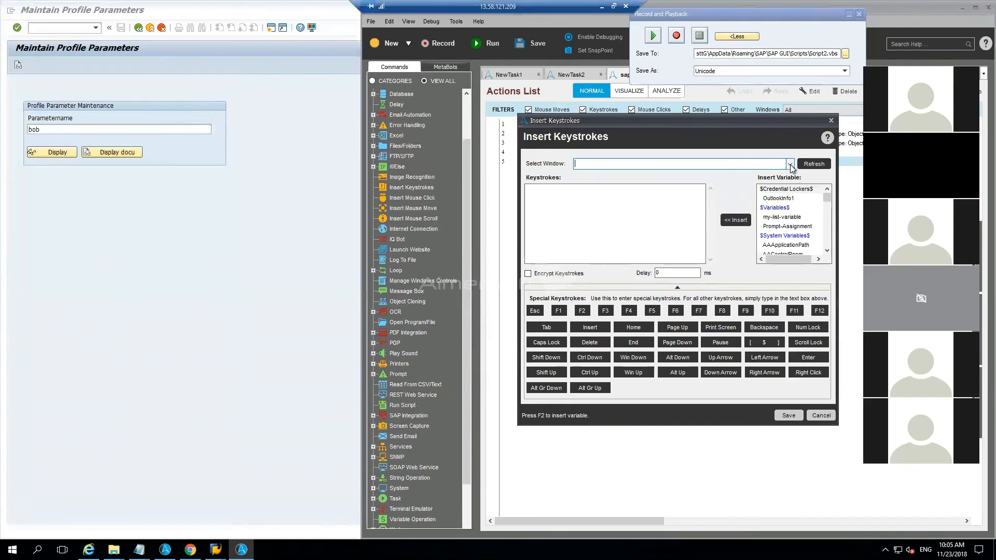
pyautogui.click(790, 164)
pyautogui.moveTo(786, 189); pyautogui.dragTo(789, 216)
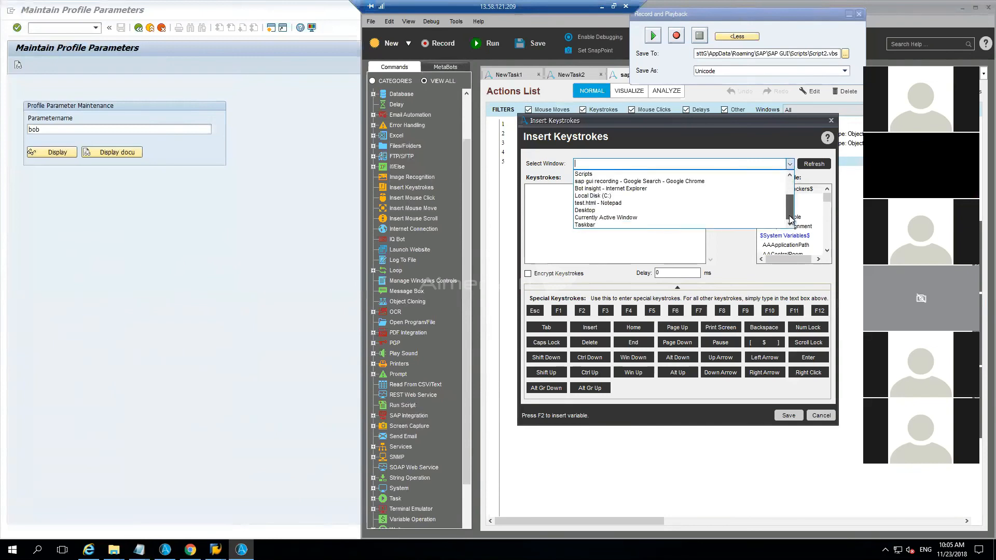
pyautogui.click(629, 217)
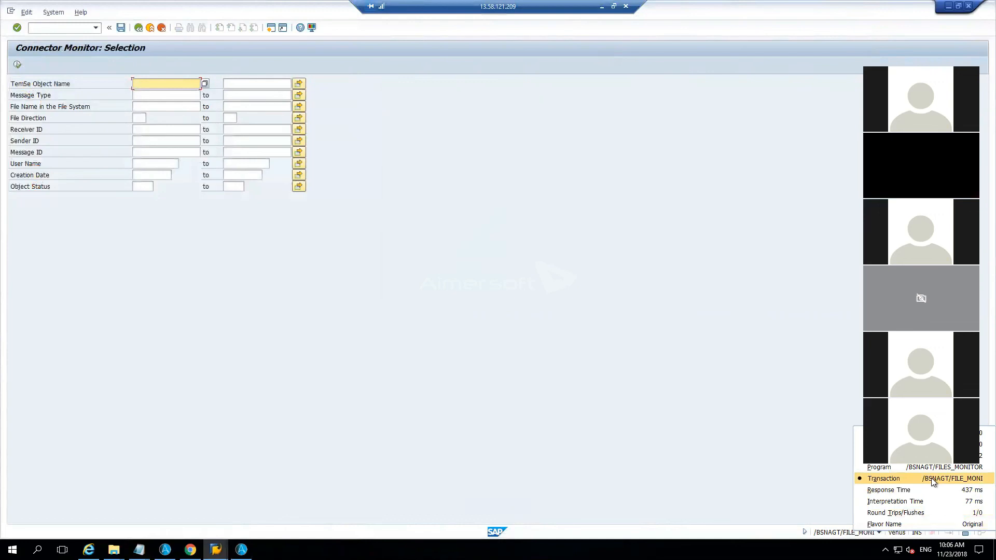
# Step: Open the SAP GUI options from the Connector Monitor screen and examine the trace components available under Session Traces
pyautogui.click(817, 534)
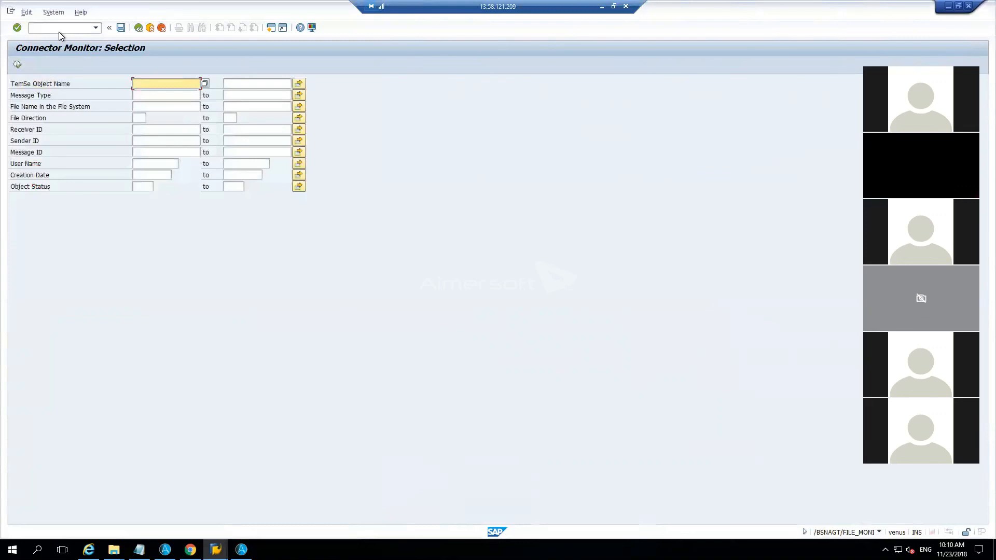
pyautogui.click(310, 29)
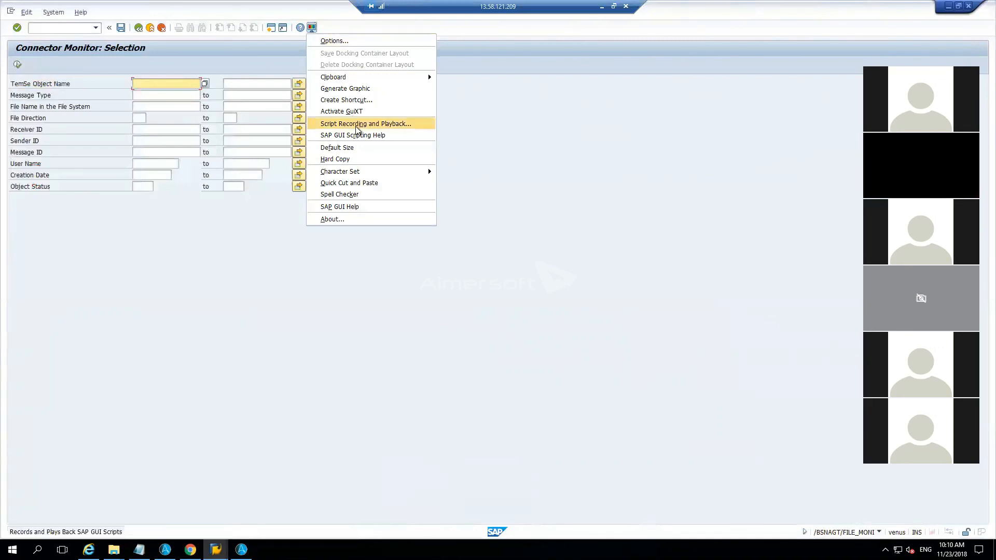
pyautogui.click(345, 43)
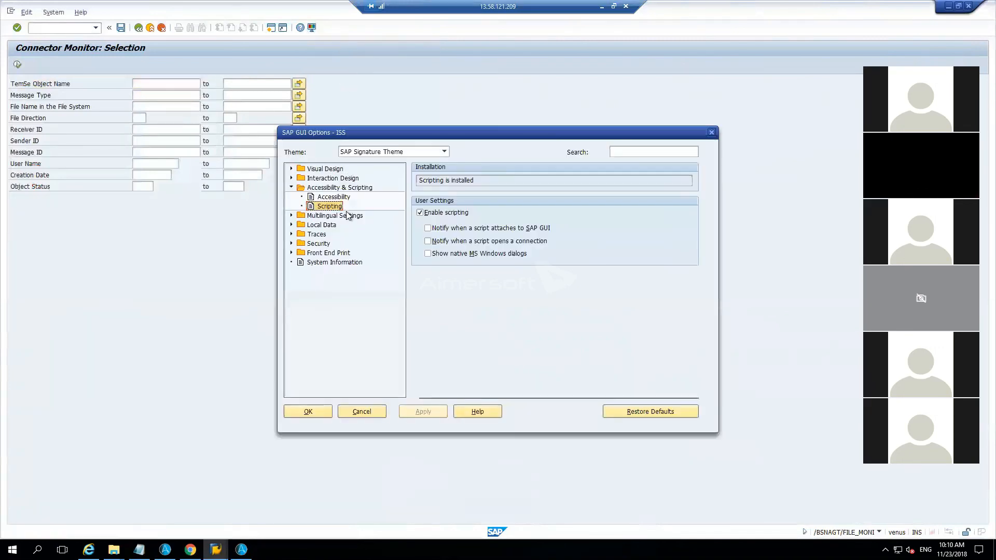
pyautogui.doubleClick(317, 235)
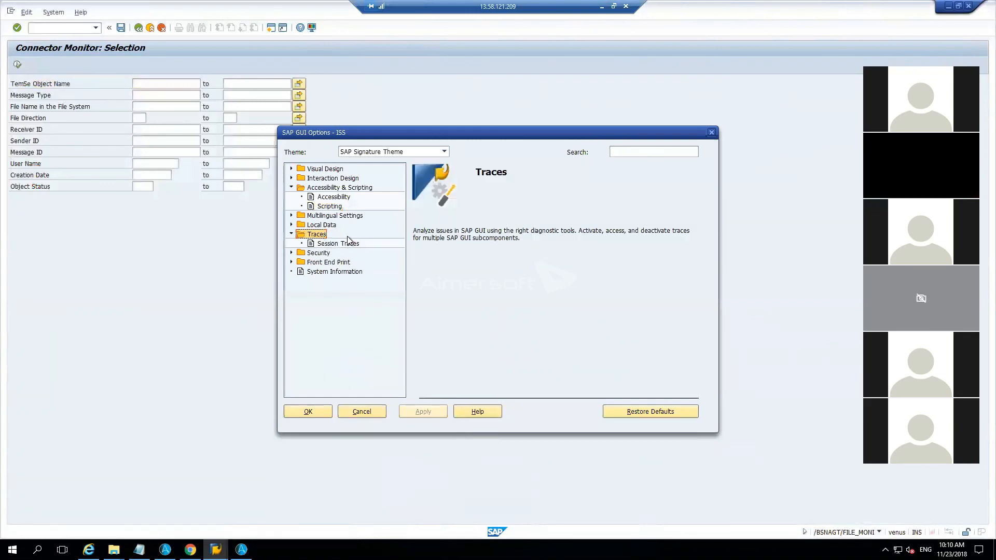
pyautogui.click(348, 245)
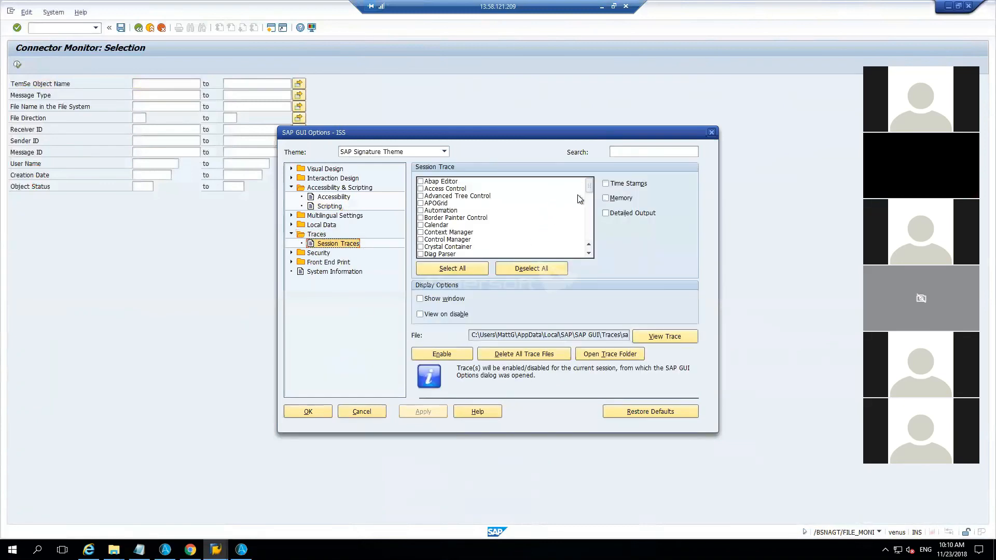
pyautogui.click(591, 256)
pyautogui.click(591, 257)
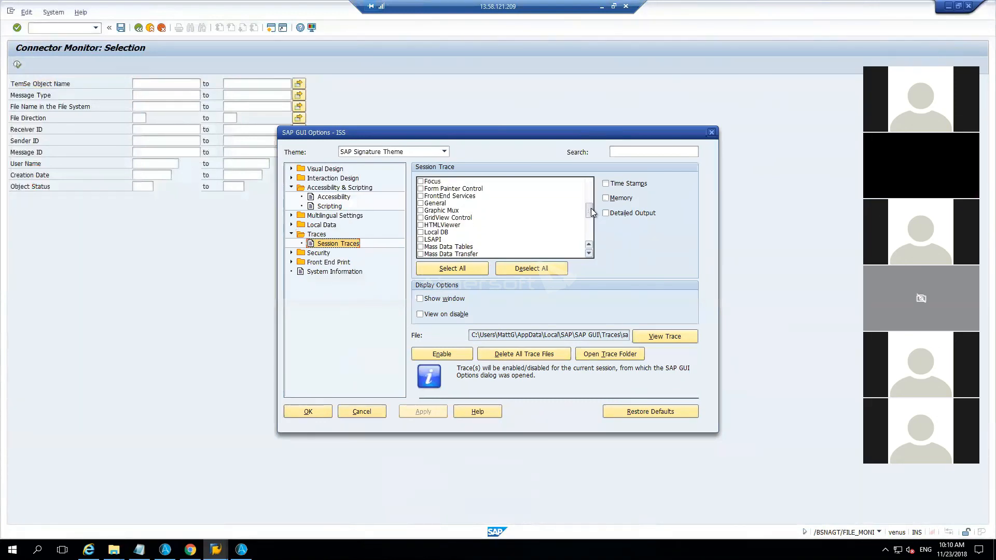
pyautogui.moveTo(590, 207); pyautogui.dragTo(586, 185)
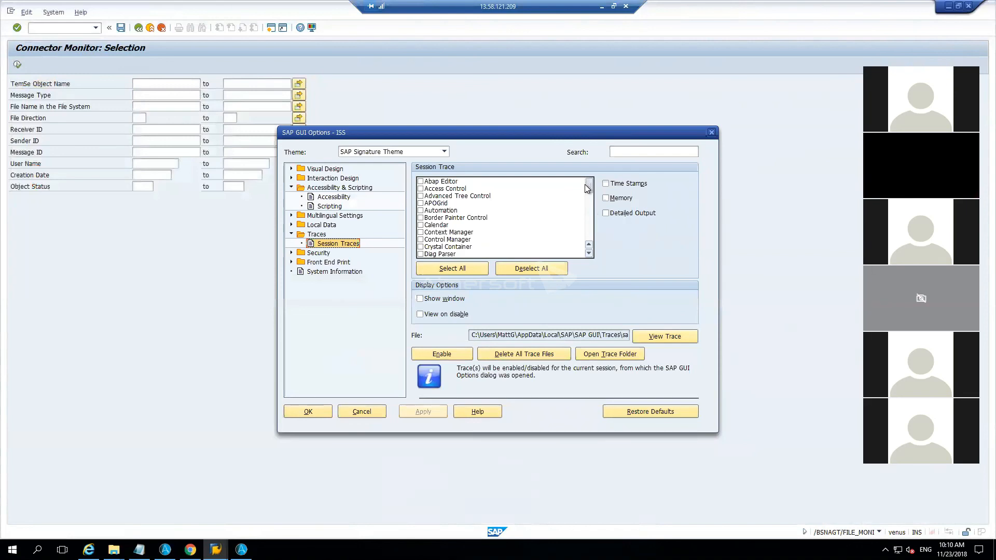
pyautogui.moveTo(584, 185); pyautogui.dragTo(583, 195)
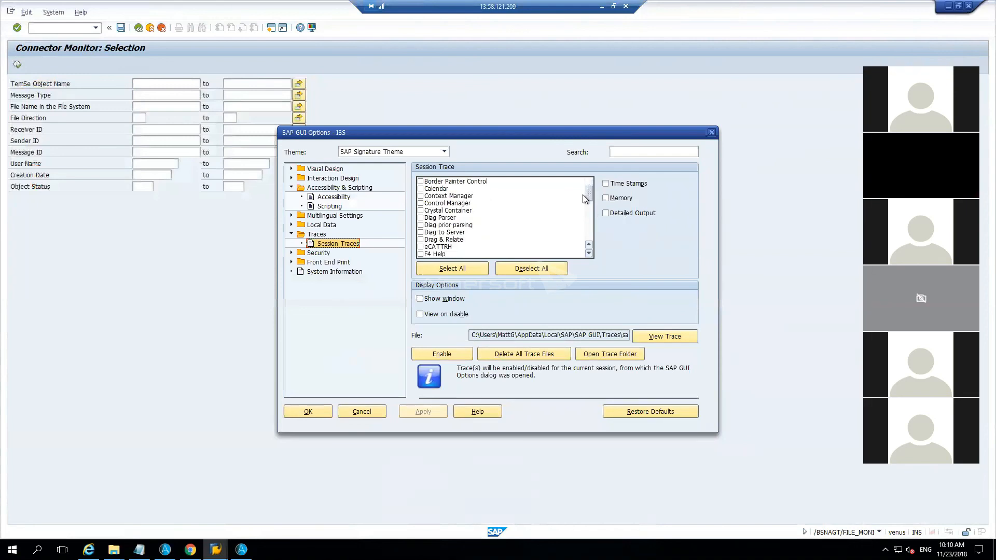